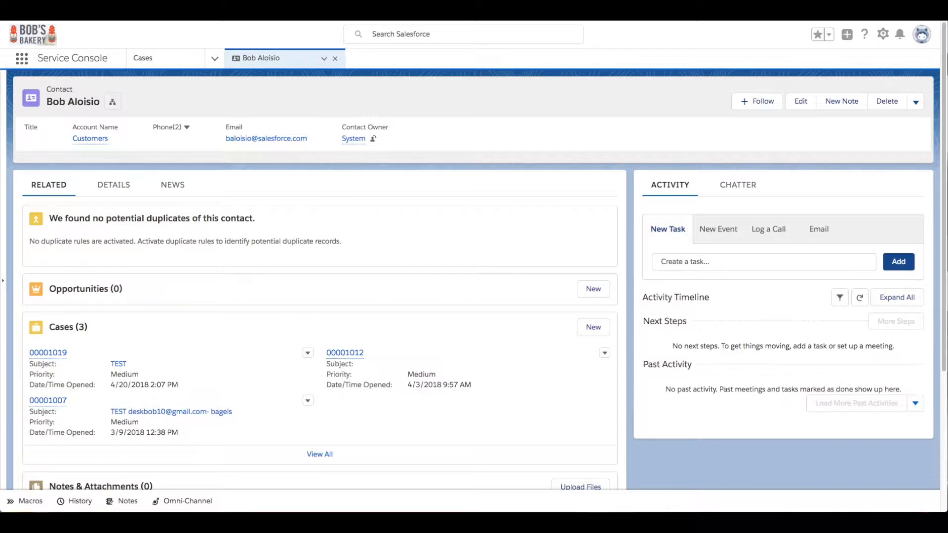
- Open the Queues page in Salesforce Setup
click(882, 34)
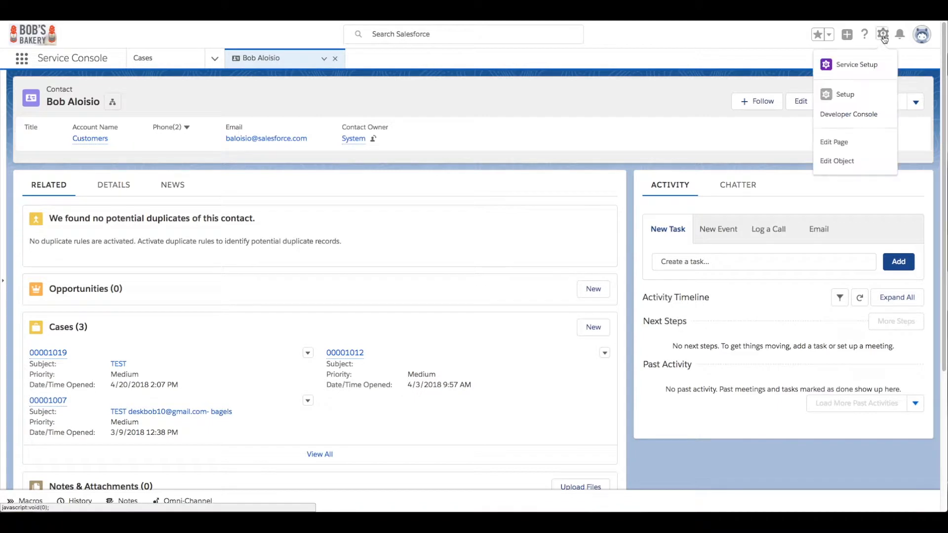
click(854, 94)
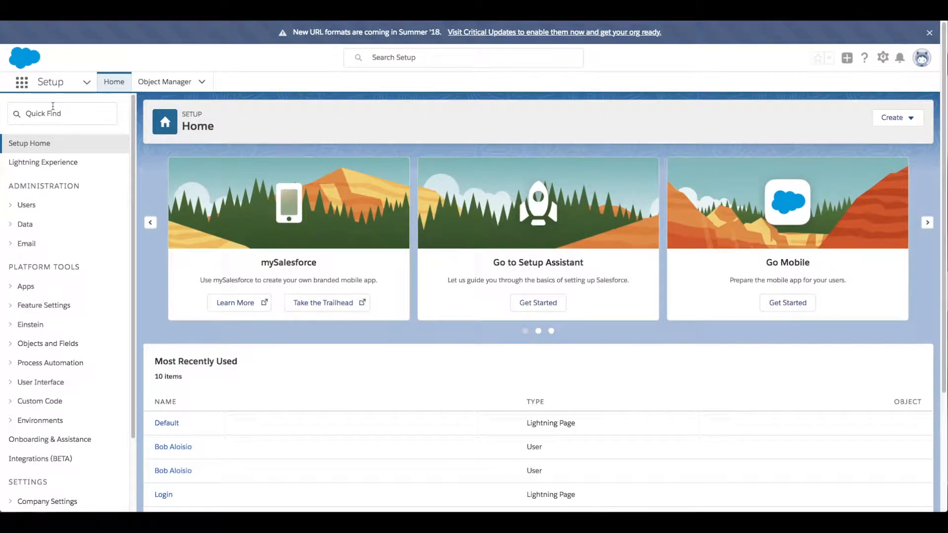
click(46, 113)
text(q)
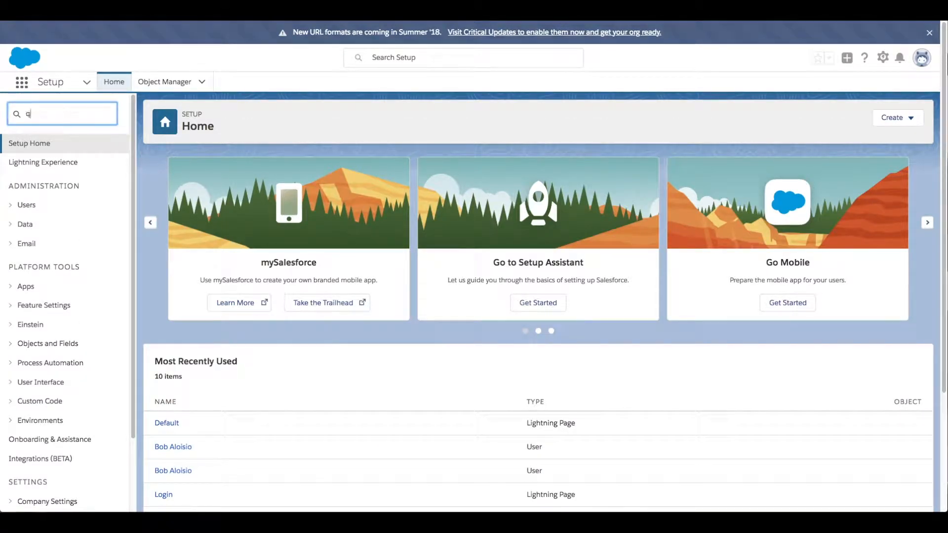
text(ueu)
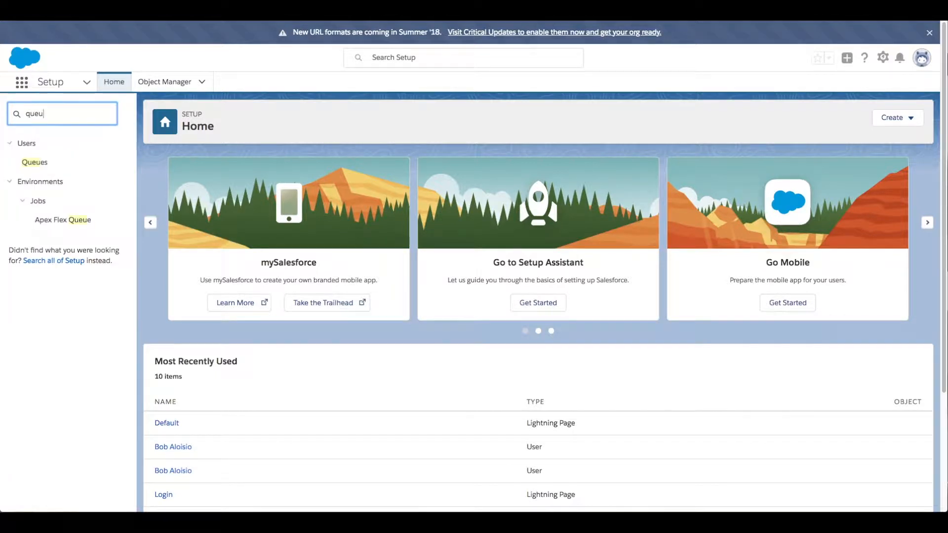
click(49, 162)
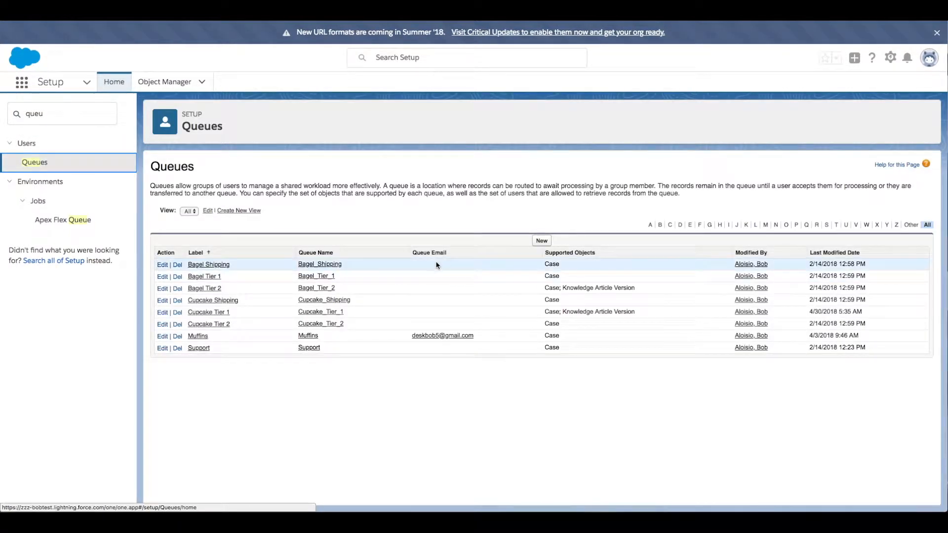
- Start a new queue with Biscuits as both its label and queue name
click(541, 241)
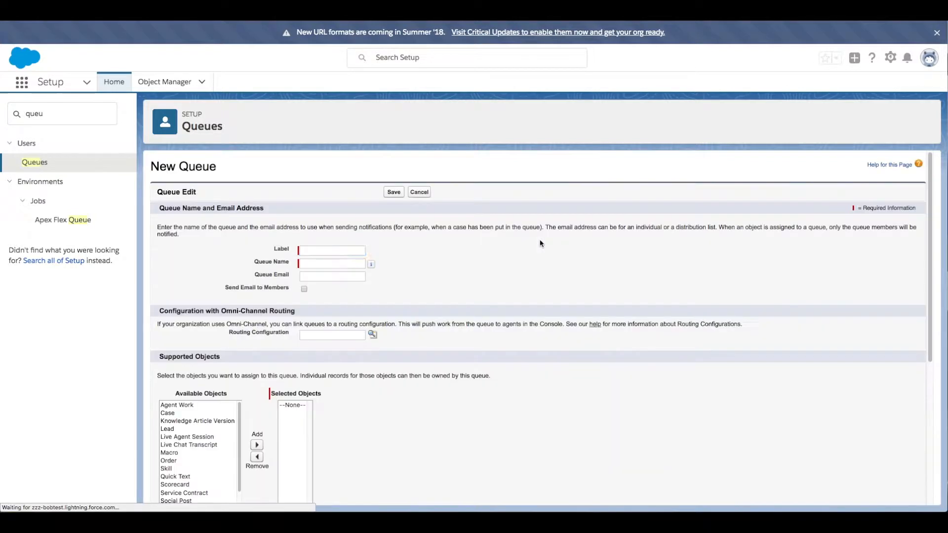
text(Biscuits)
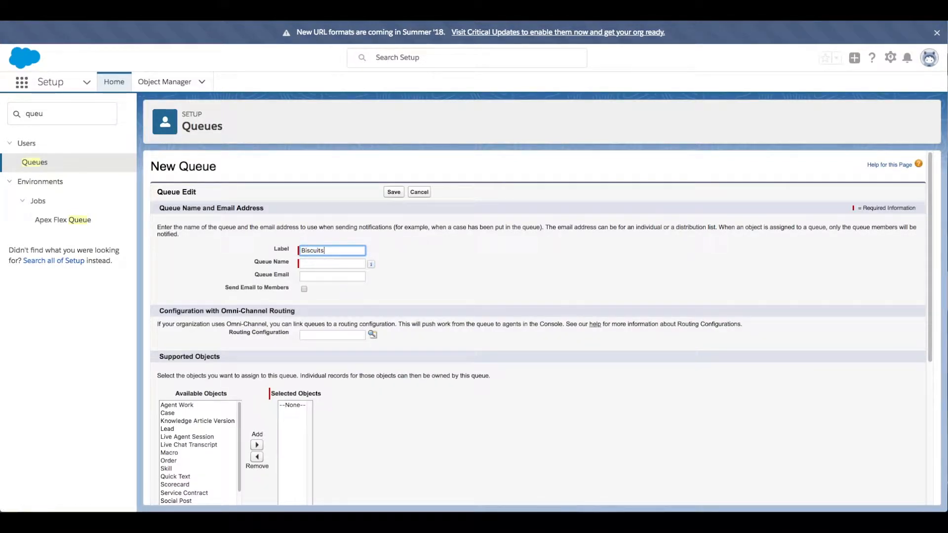
key(Tab)
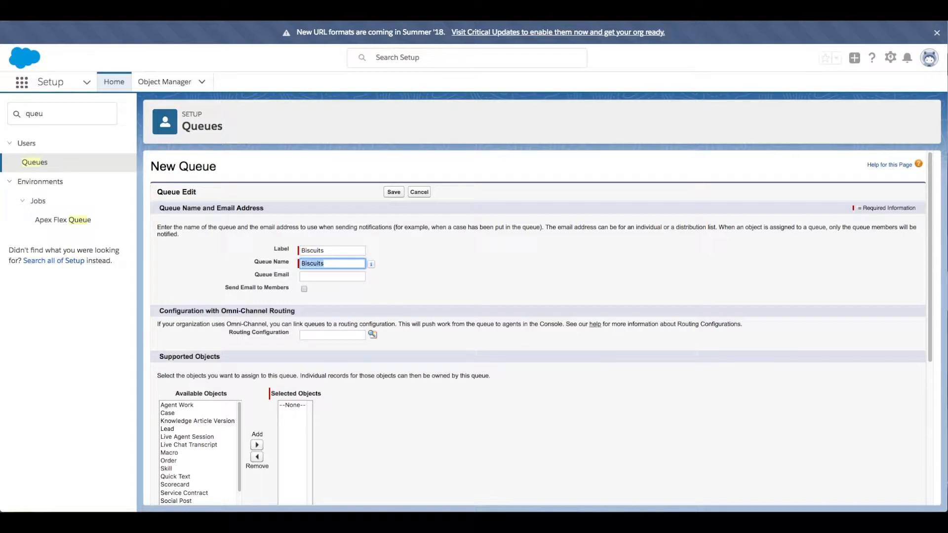
key(Tab)
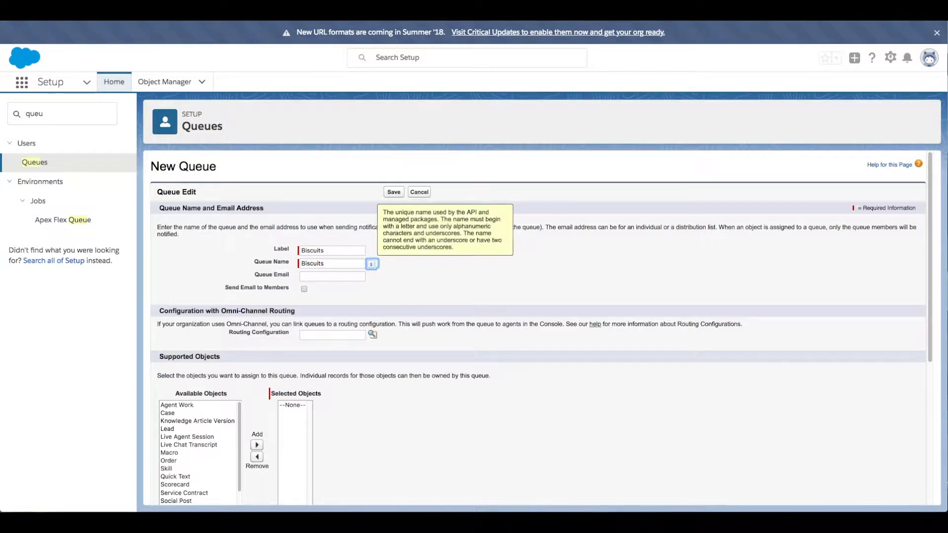
- Add Case to the new queue's selected supported objects
click(202, 413)
click(213, 405)
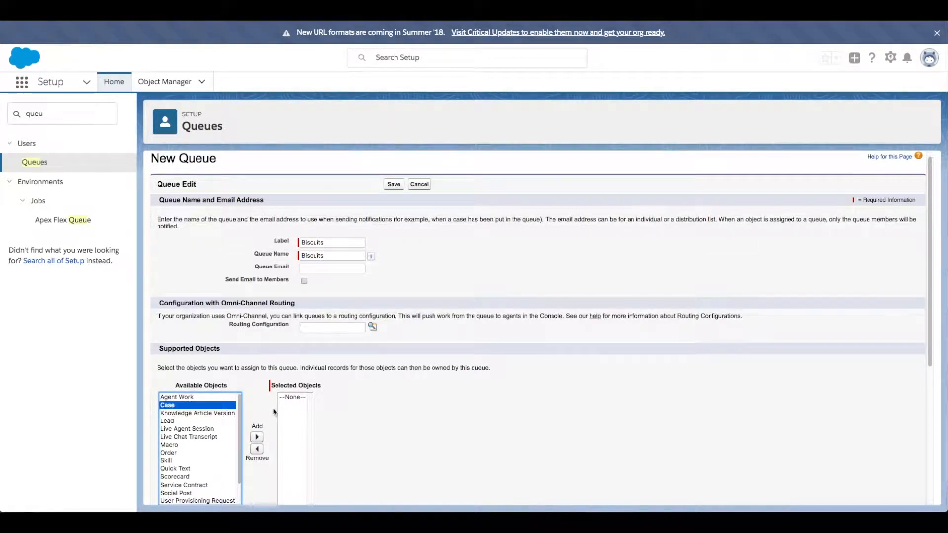
scroll(275, 412, down, 2)
scroll(275, 411, down, 1)
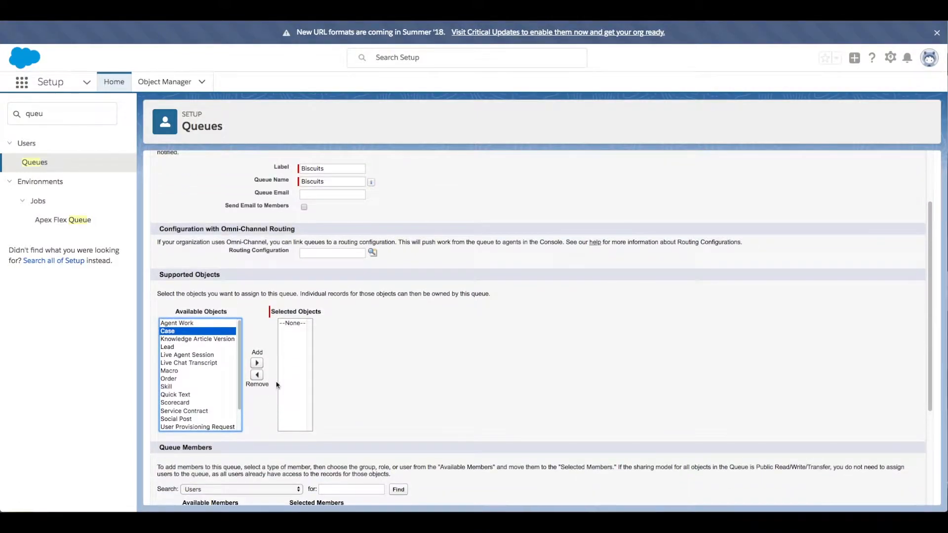
click(256, 364)
- Add the two users who share the same name as queue members and save the Biscuits queue
scroll(381, 387, down, 5)
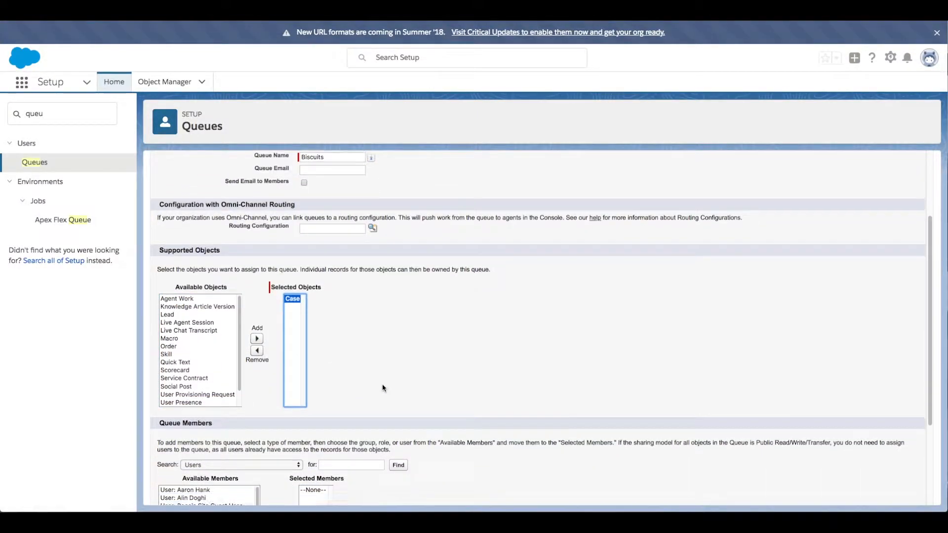
click(208, 393)
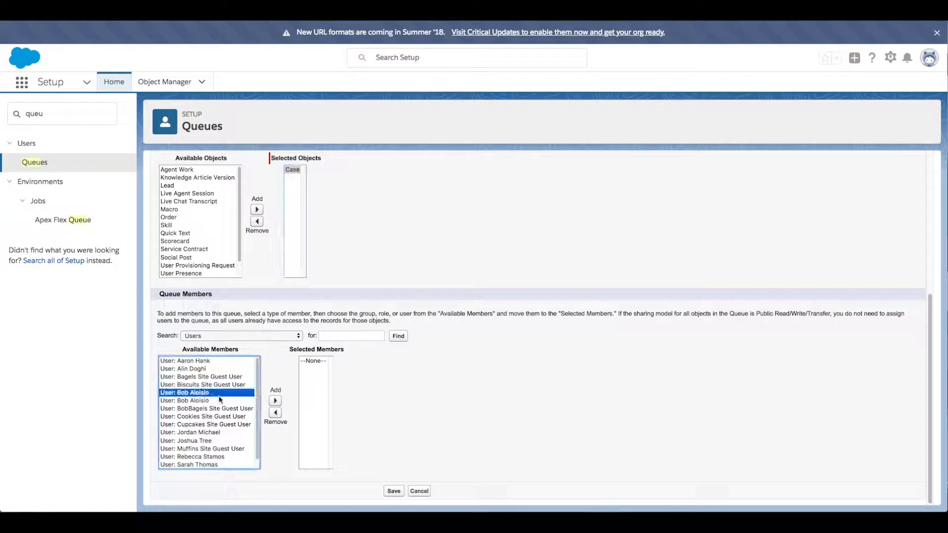
shift+click(219, 400)
click(275, 400)
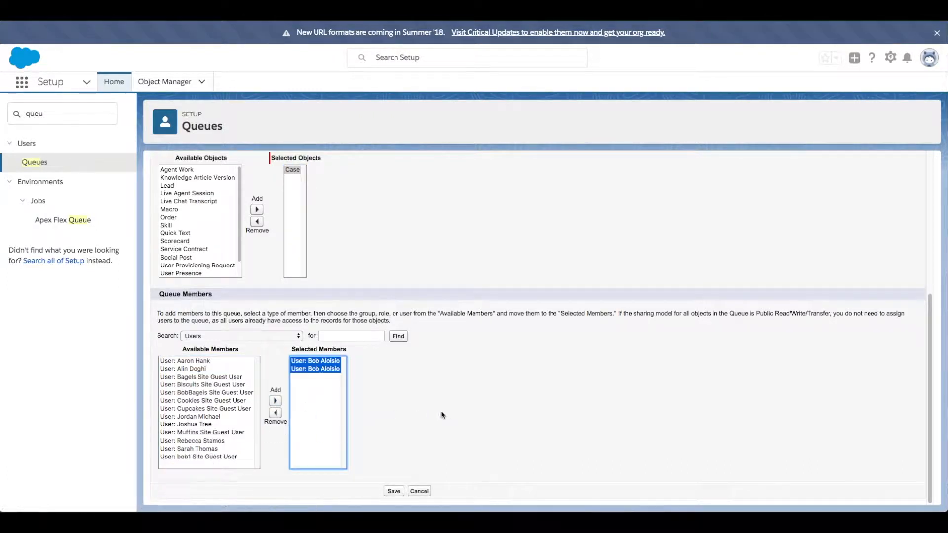
click(394, 492)
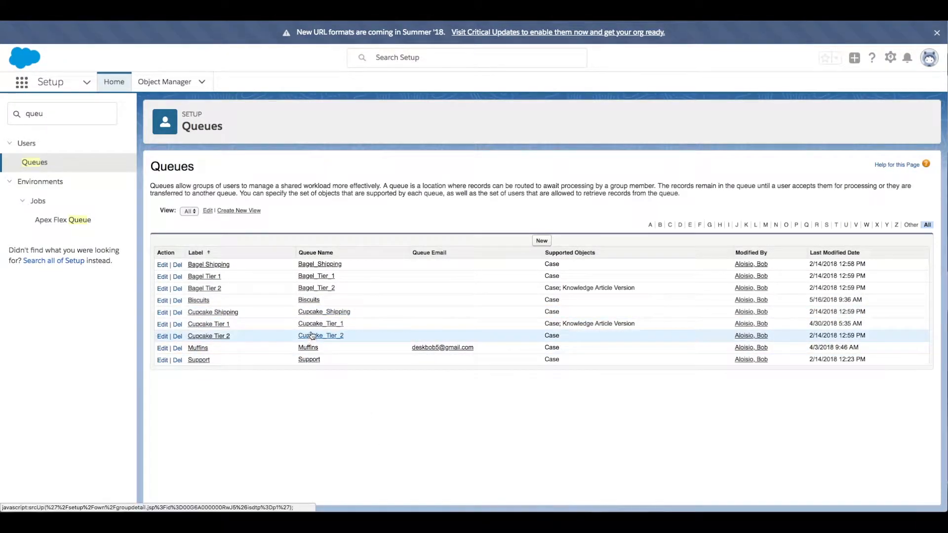
- Open the Biscuits queue and select its record ID at the end of the page address
click(307, 302)
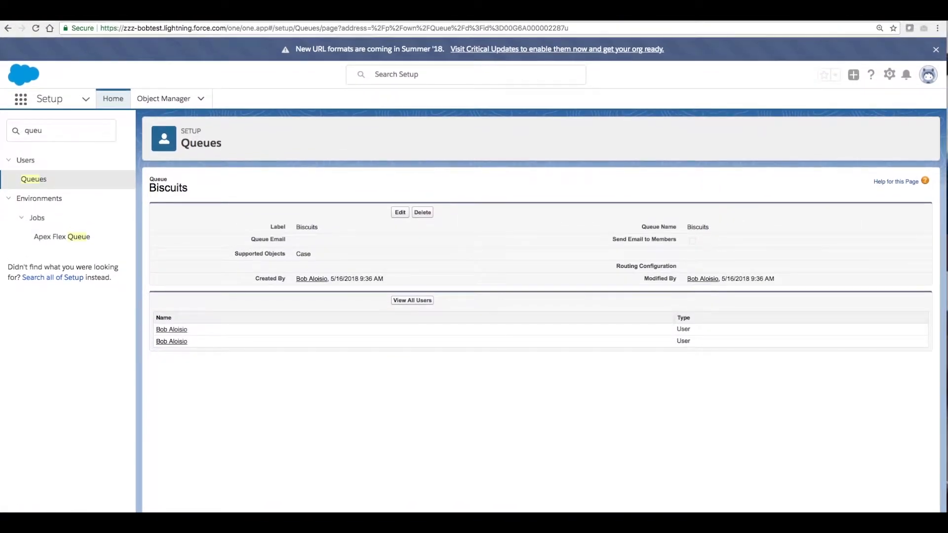
drag(565, 31, 503, 30)
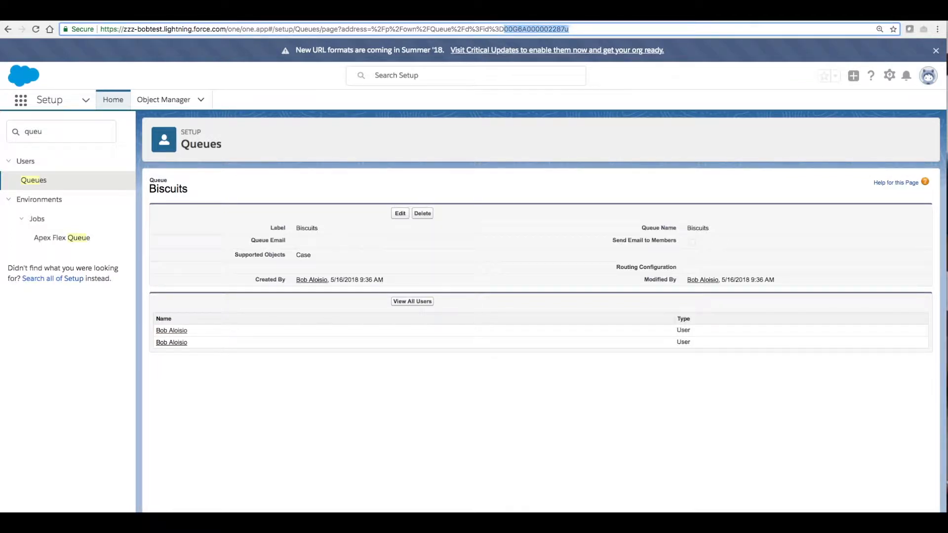
key(super+Tab)
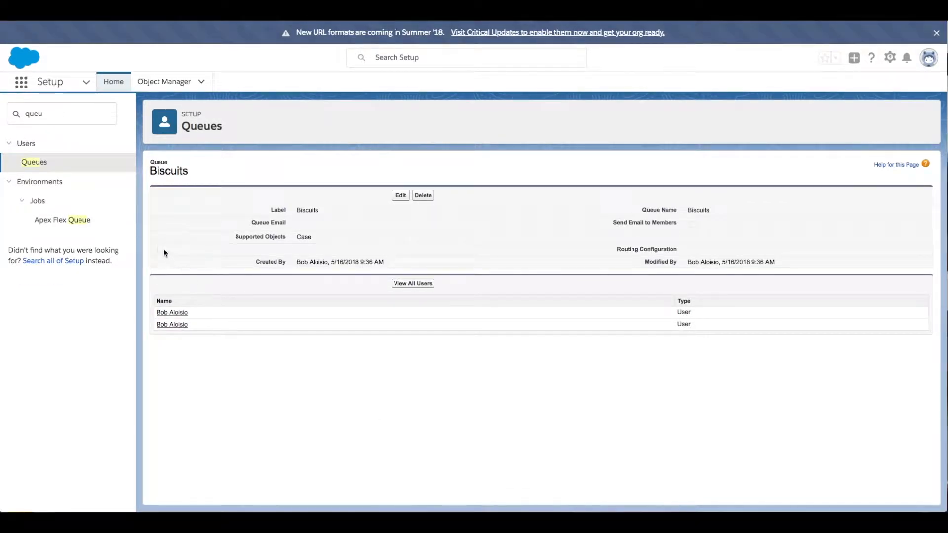
- Search Setup for "support" and open the Support Processes page
double_click(50, 115)
text(s)
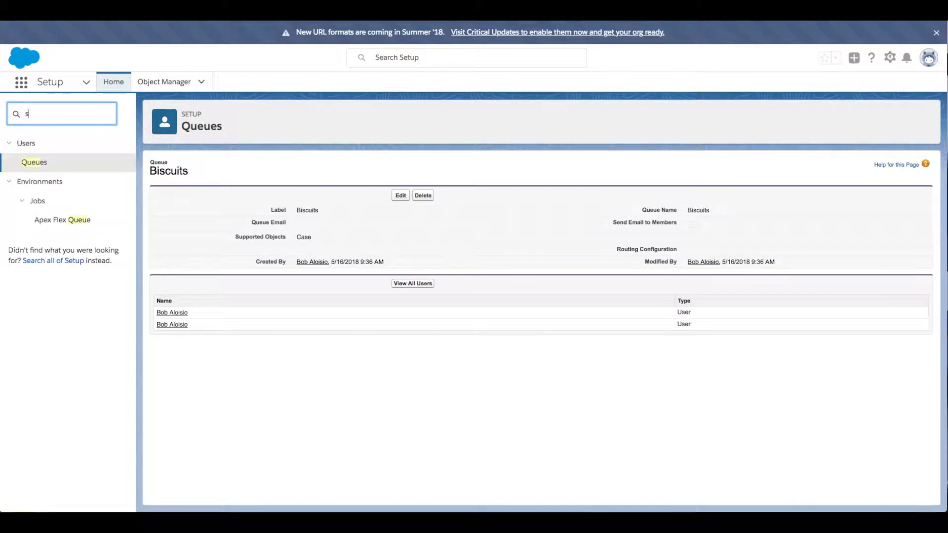
text(upport)
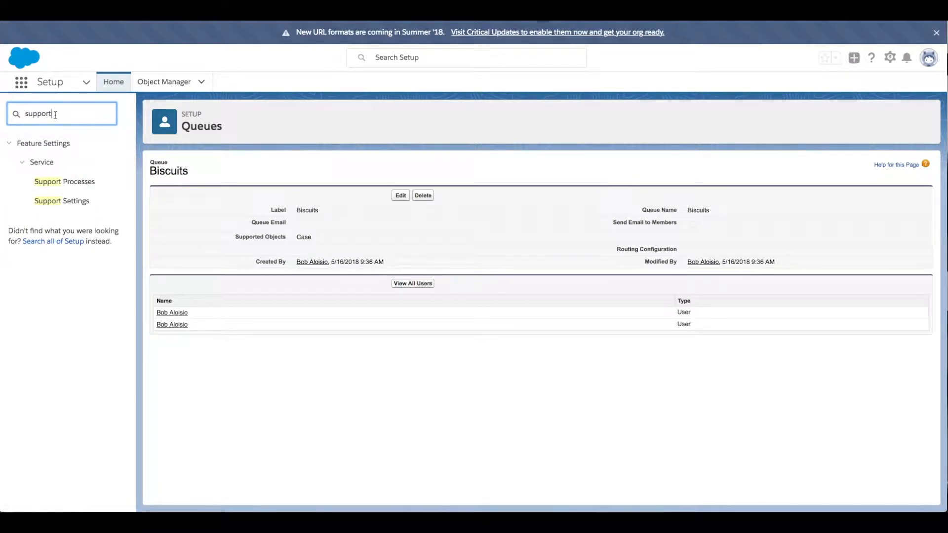
click(59, 186)
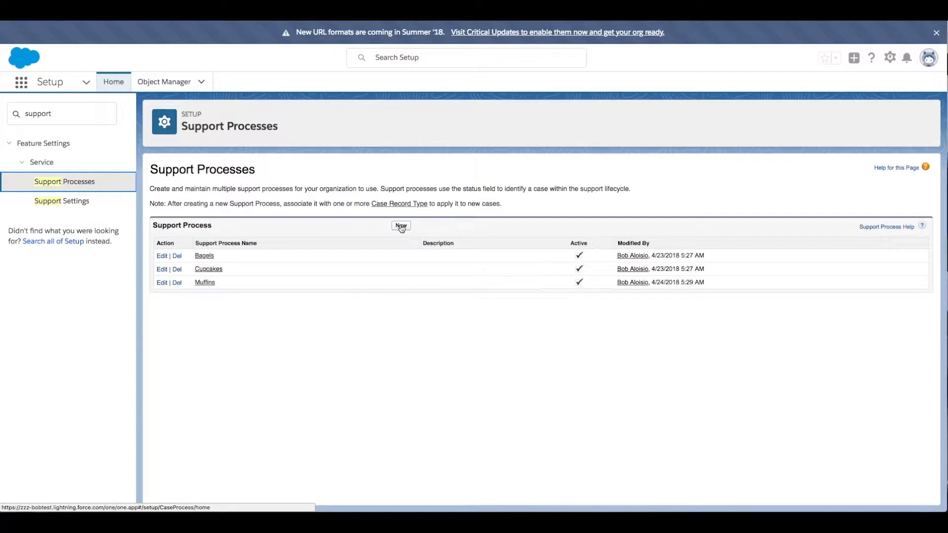
- Create and save a Biscuits support process based on Master, with all case statuses selected and New as the default
click(401, 226)
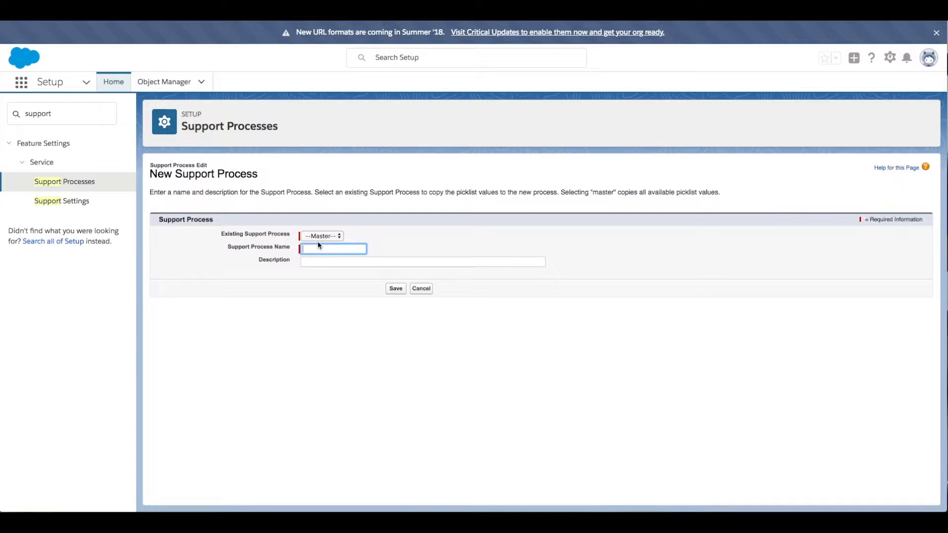
text(Biscuits)
key(Tab)
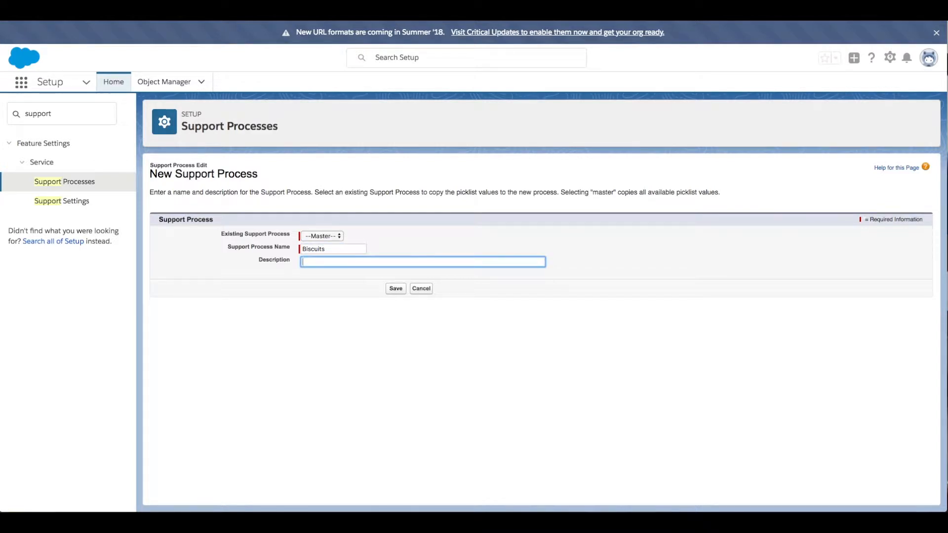
click(396, 289)
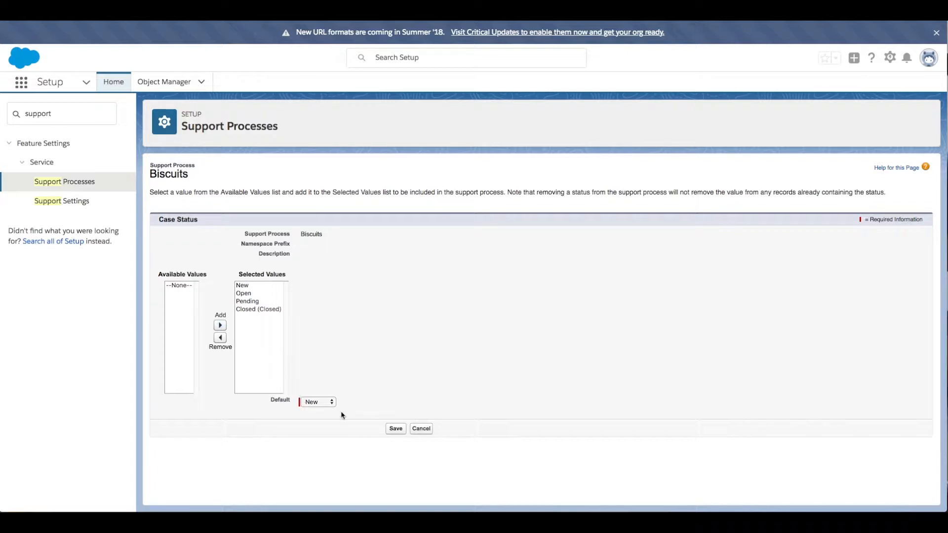
click(394, 430)
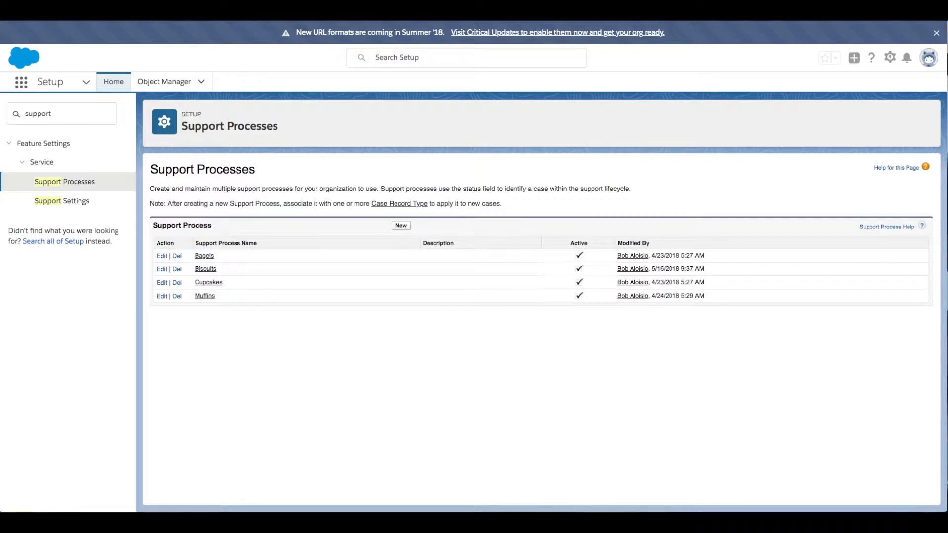
- Open the record types of the Case object in Object Manager
click(60, 112)
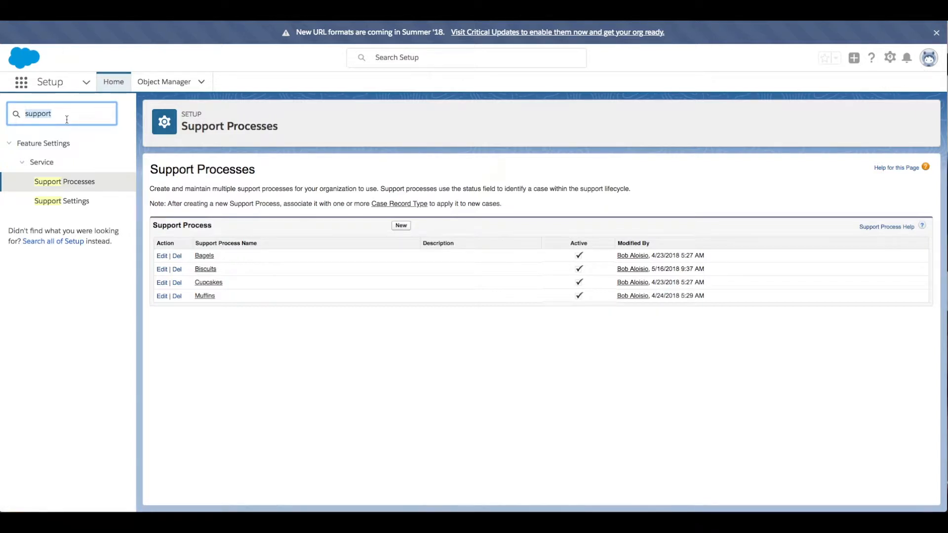
text(object)
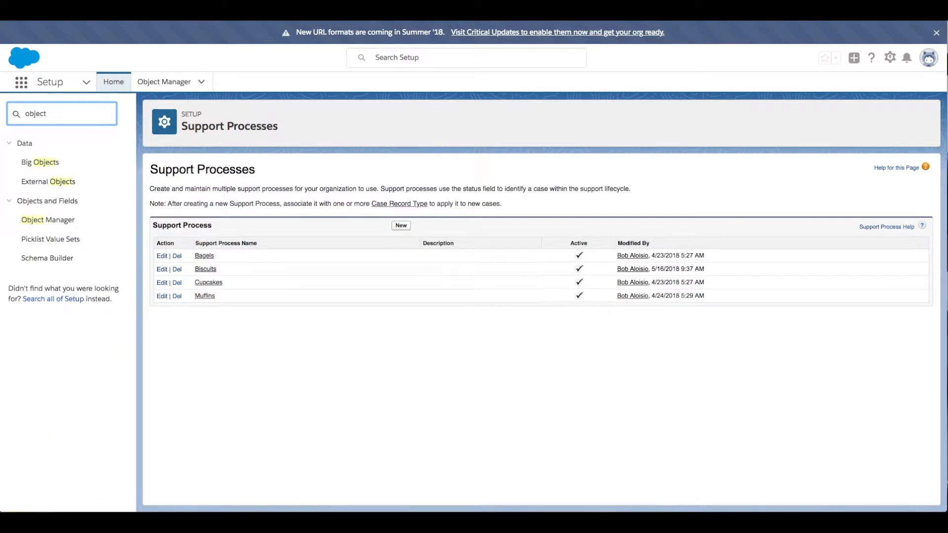
click(58, 221)
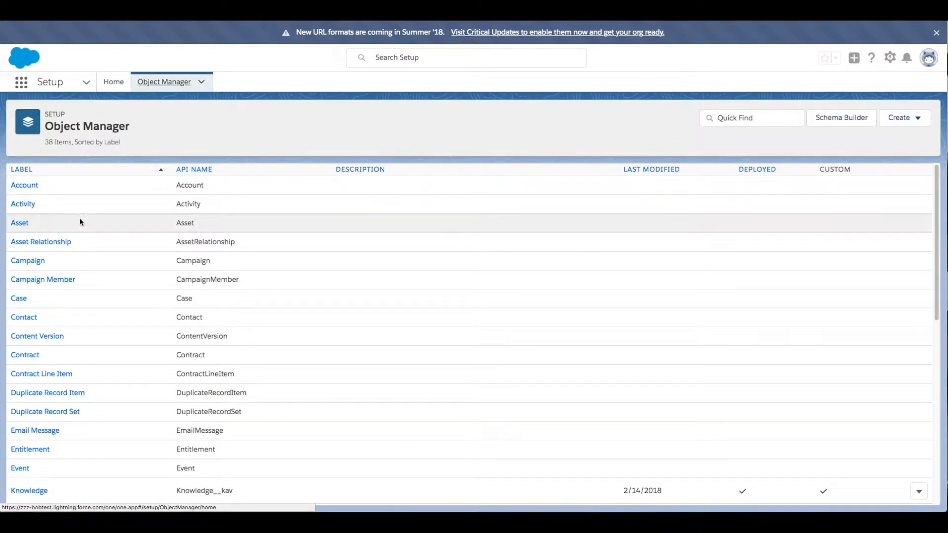
click(19, 299)
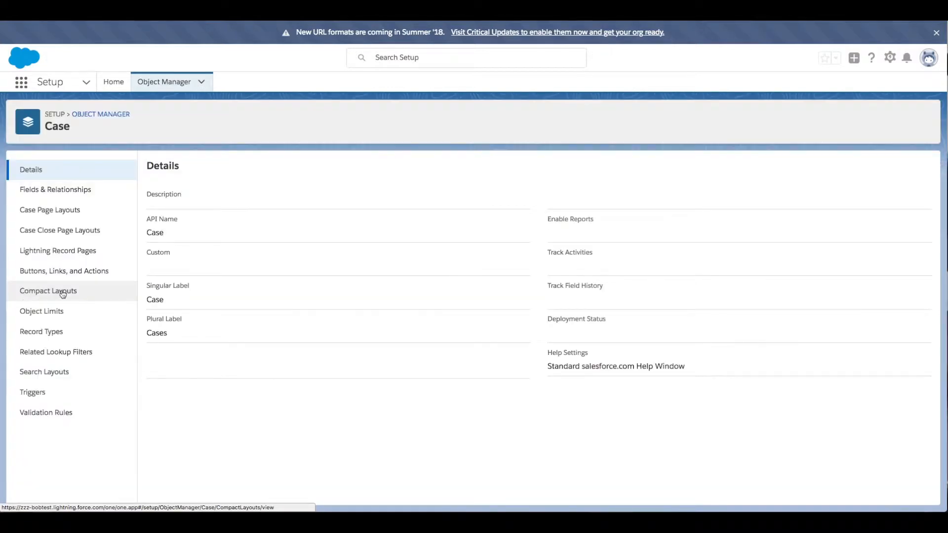
click(57, 335)
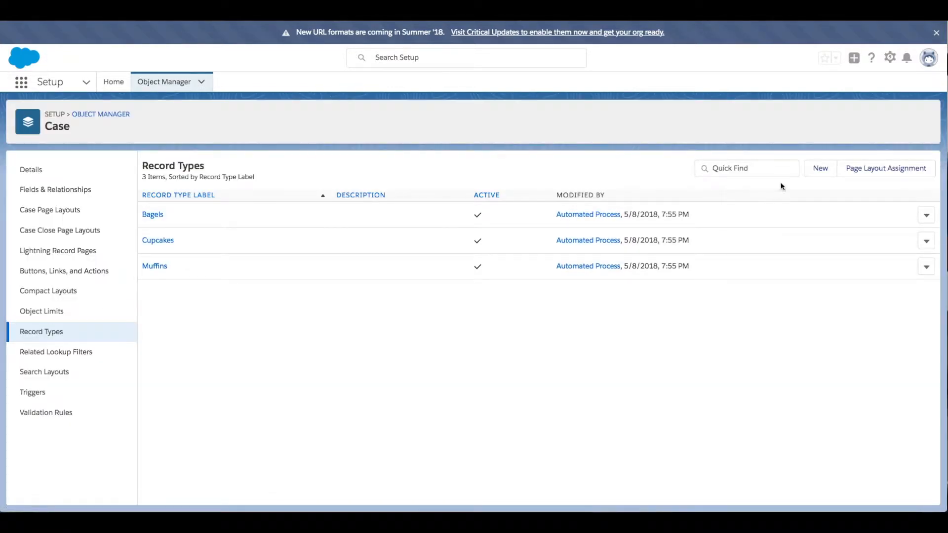
- Start a new active Case record type based on Master, labelled Biscuits, using the Biscuits support process
click(820, 169)
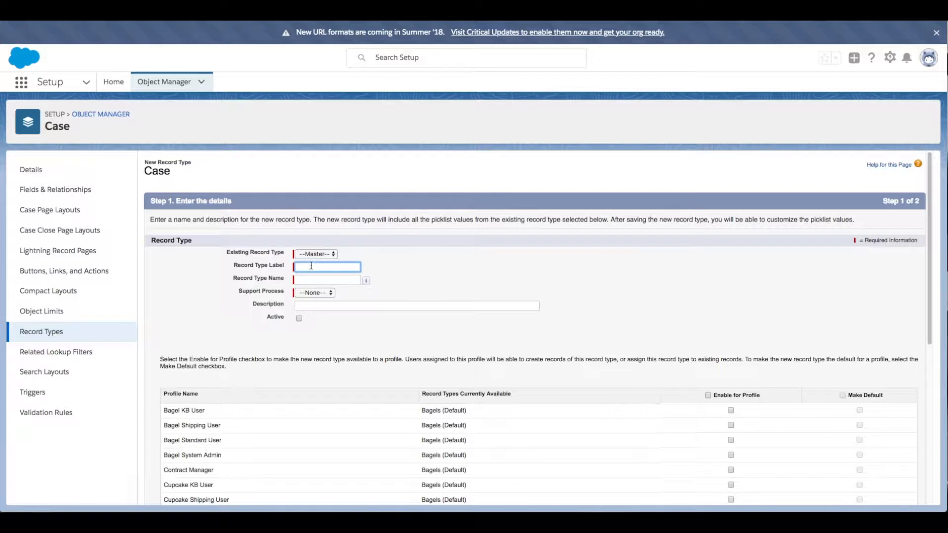
text(Biscuits)
key(Tab)
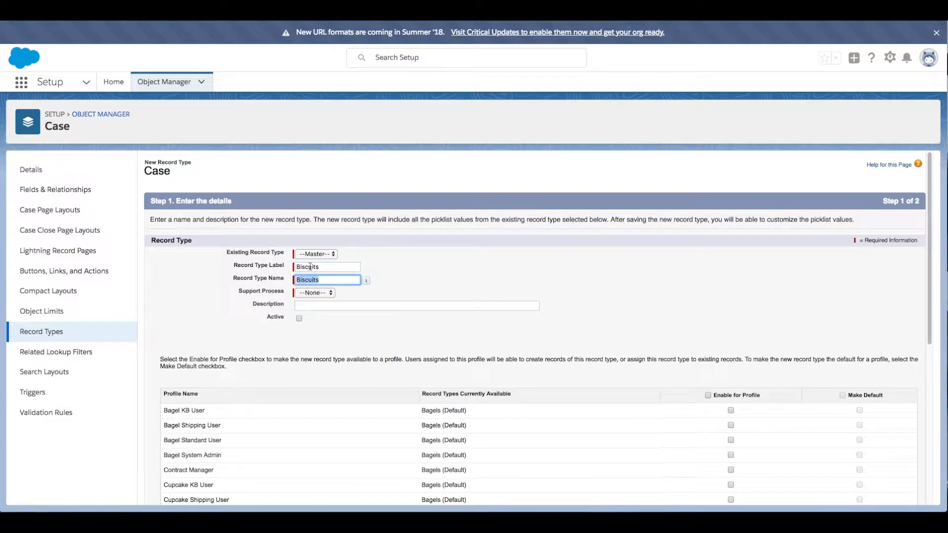
click(324, 293)
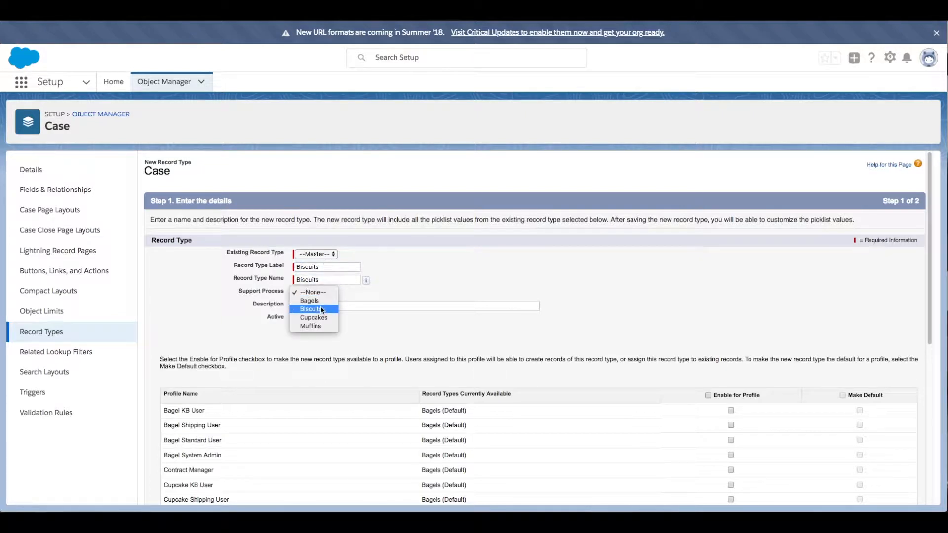
click(322, 310)
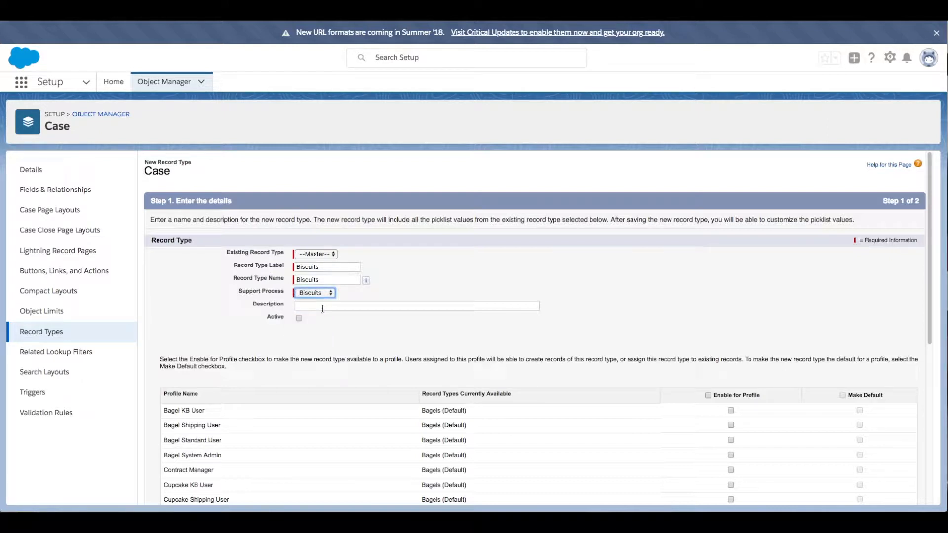
click(311, 306)
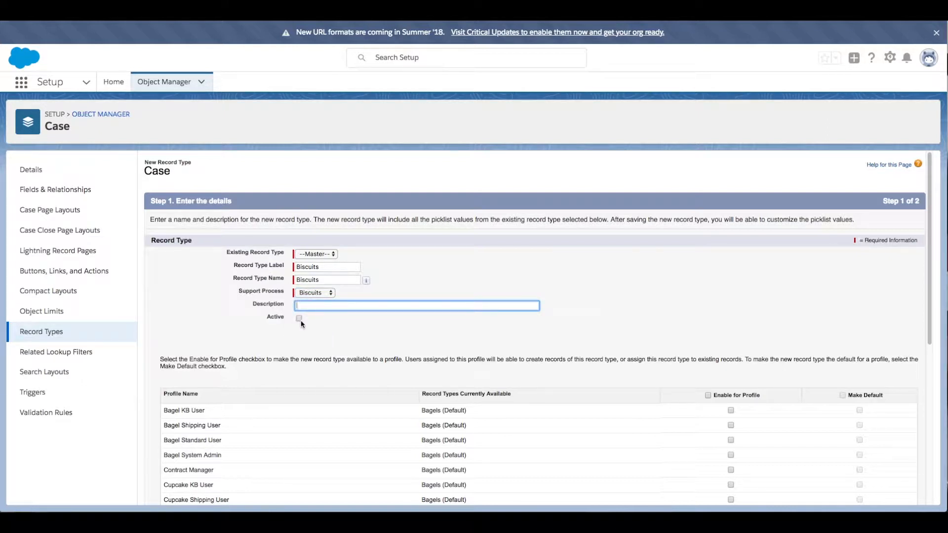
click(299, 319)
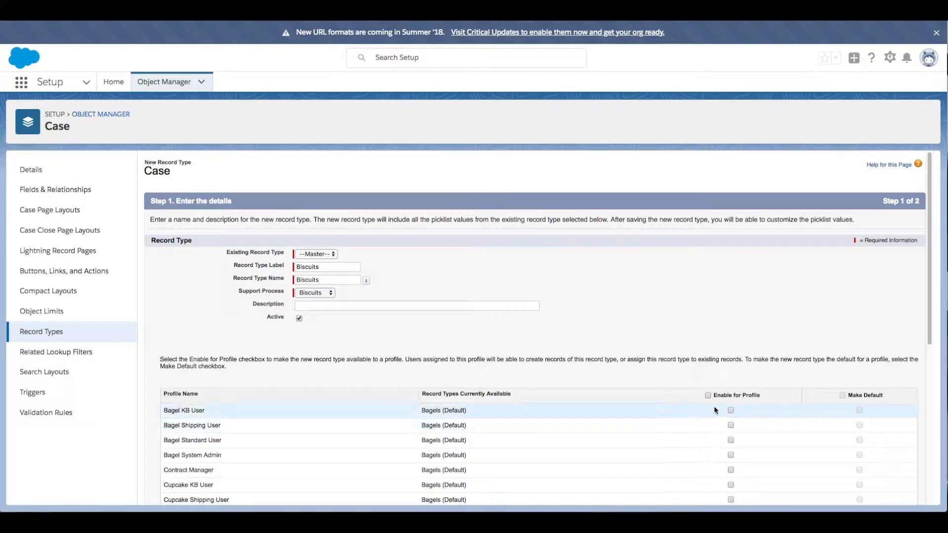
- Enable the Biscuits record type for all profiles and save it with Case Layout applied to every profile
scroll(739, 387, down, 10)
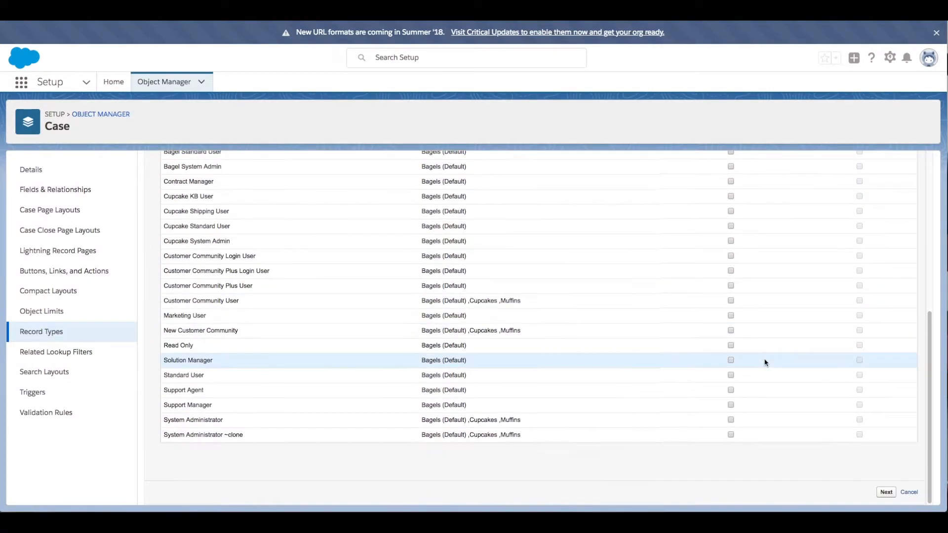
scroll(765, 362, up, 10)
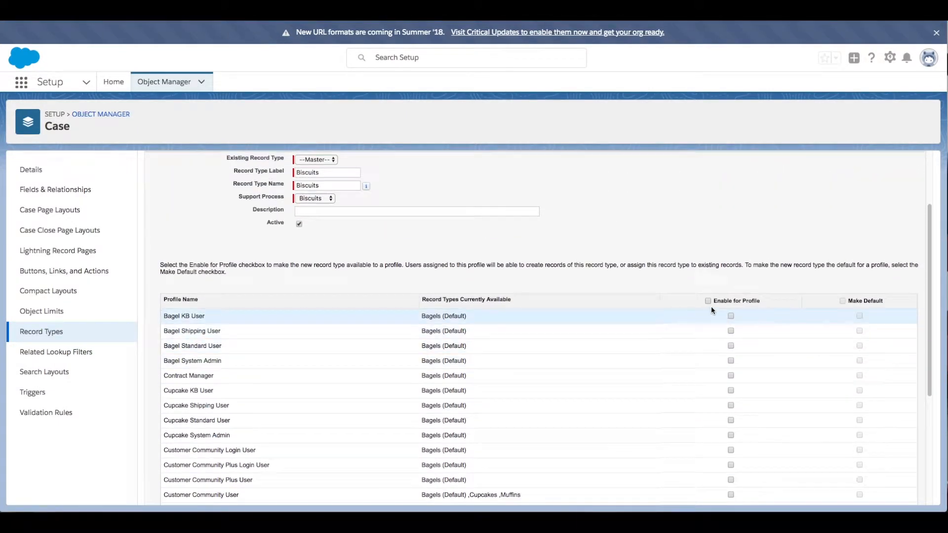
click(707, 301)
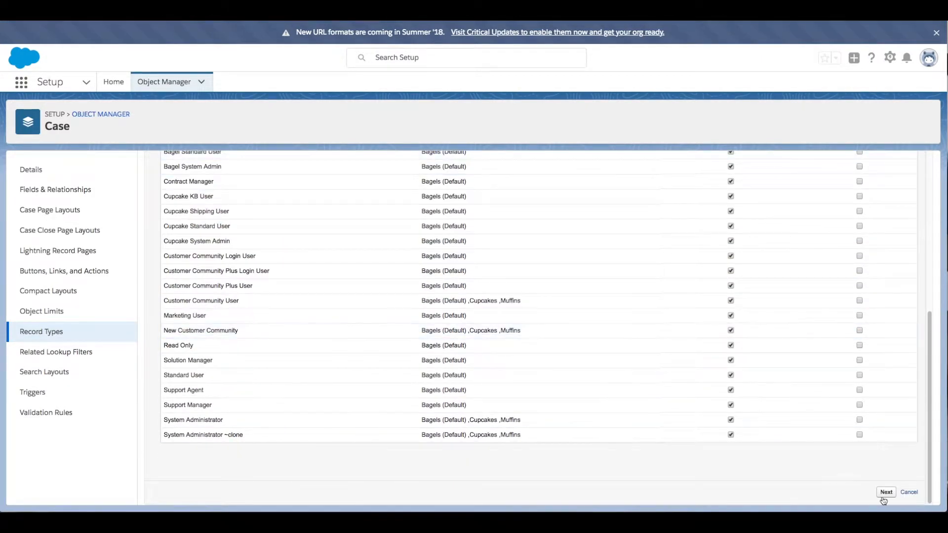
click(886, 493)
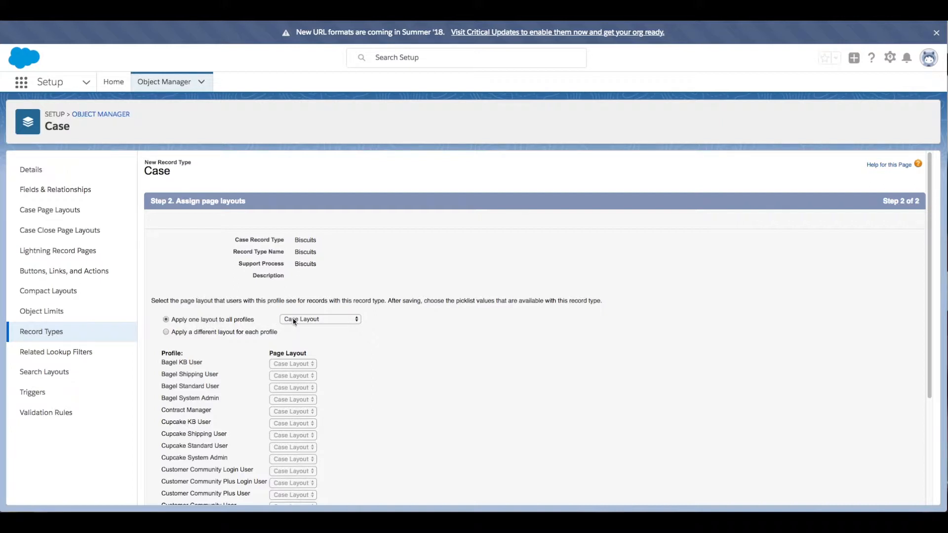
scroll(463, 350, down, 3)
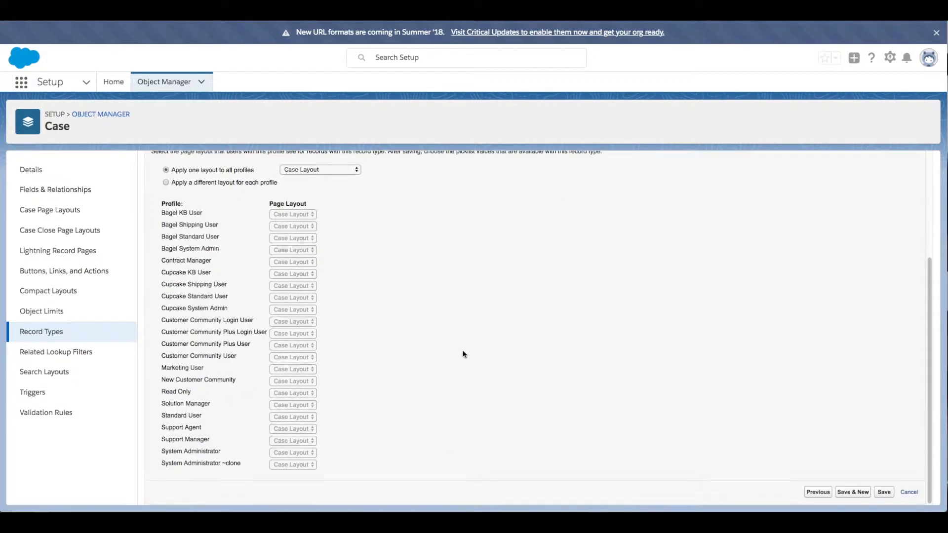
click(883, 492)
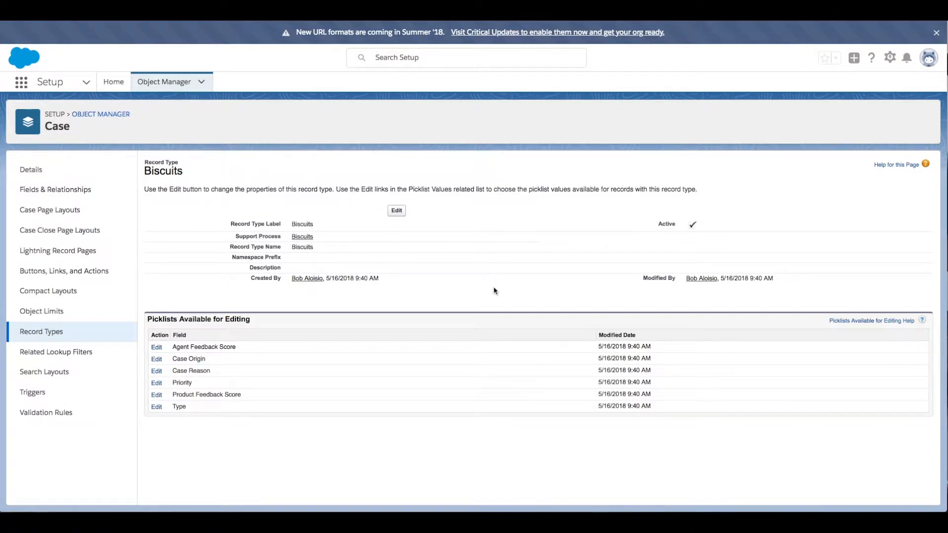
- Copy the Biscuits record type's ID from the page address
triple_click(476, 159)
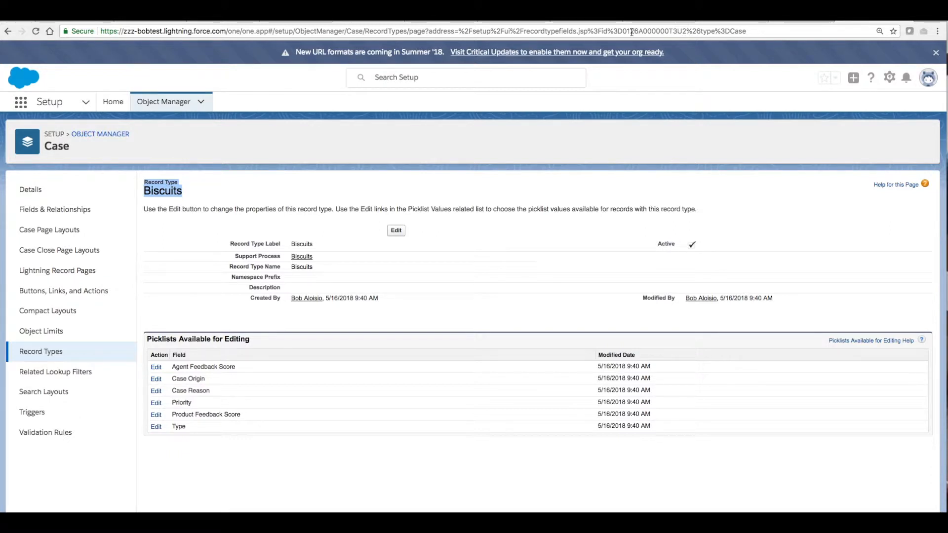
drag(623, 31, 686, 31)
key(super+c)
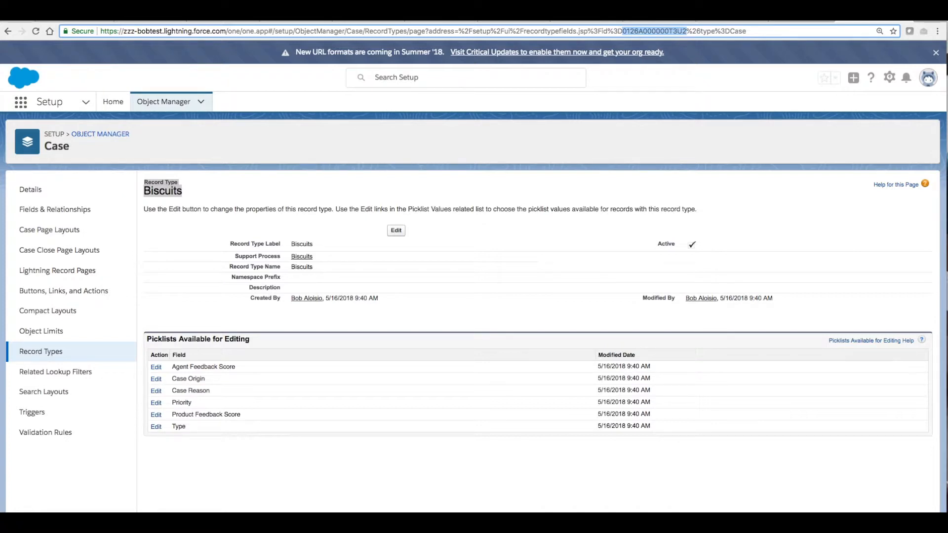
key(super+Tab)
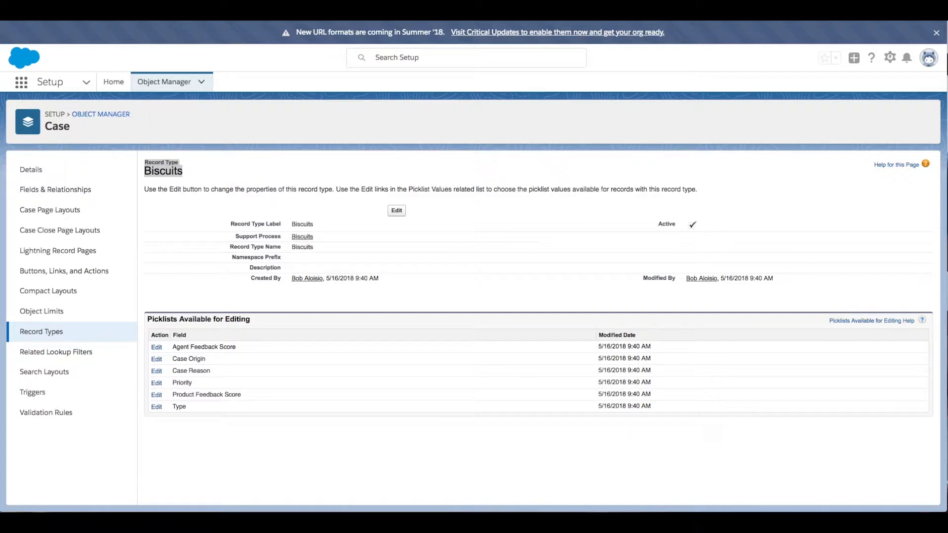
- Return to Setup Home, search for "proces" and open Process Builder
click(889, 60)
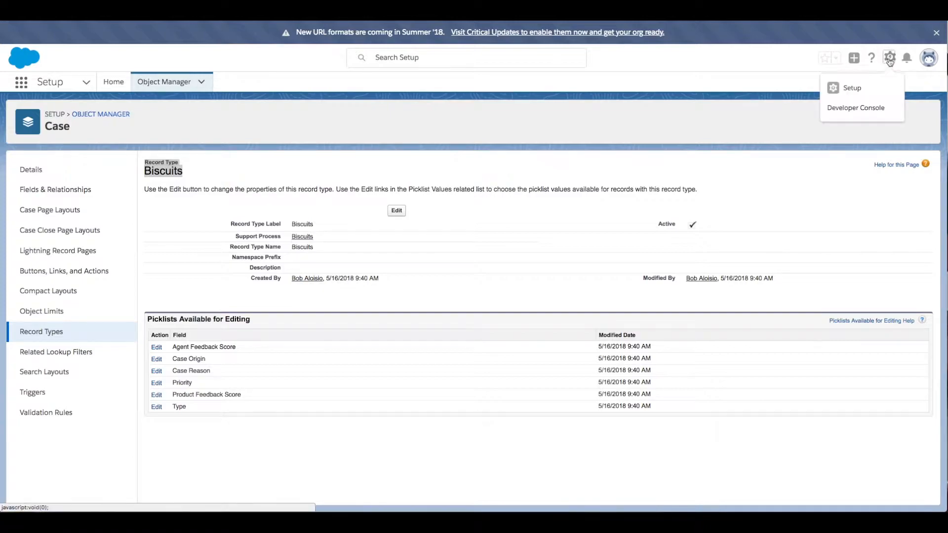
click(862, 89)
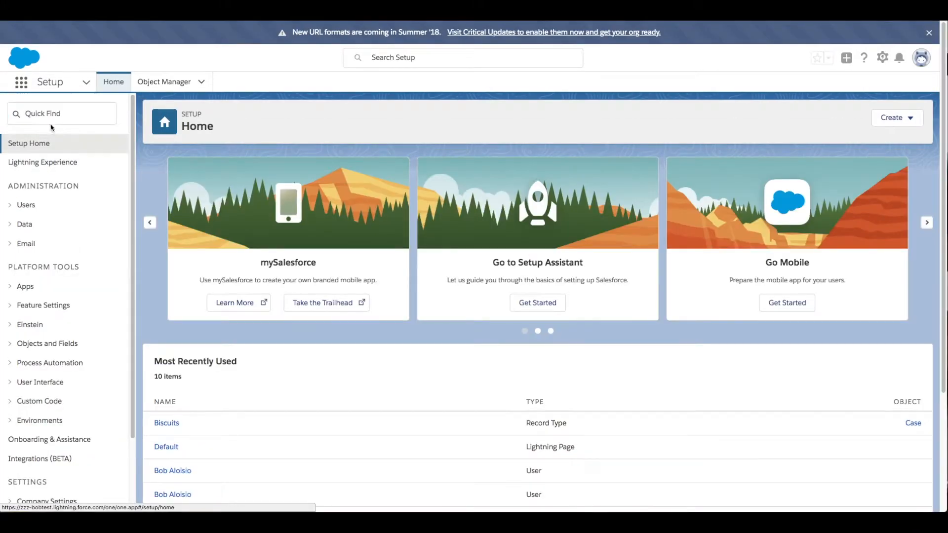
click(52, 115)
text(proces)
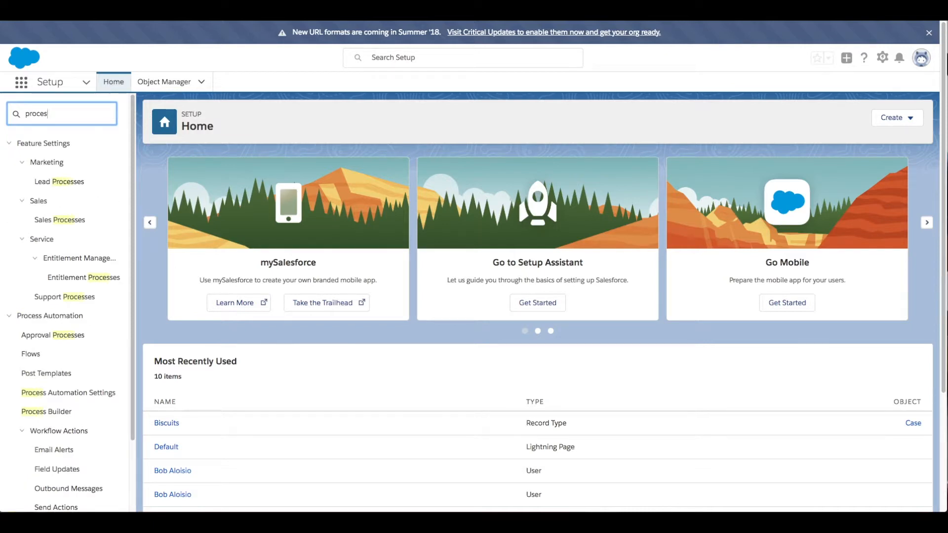
click(66, 412)
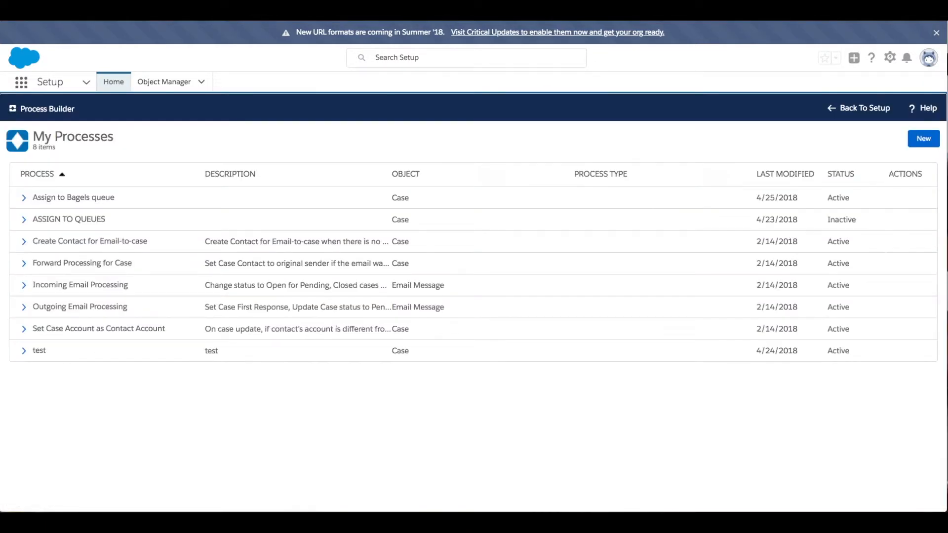
- Create and save a new process named Biscuits that starts when a record changes
click(924, 146)
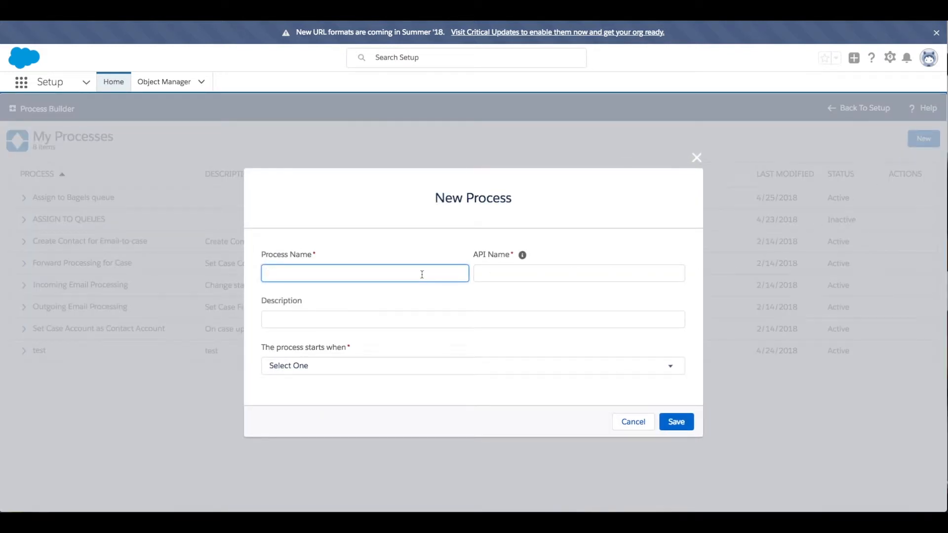
text(Biscuits)
key(Tab)
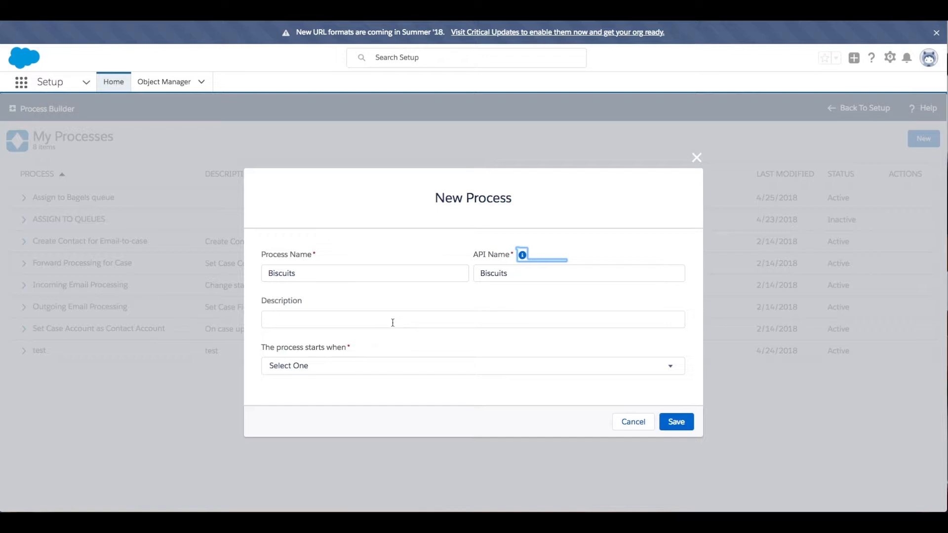
click(376, 368)
click(383, 378)
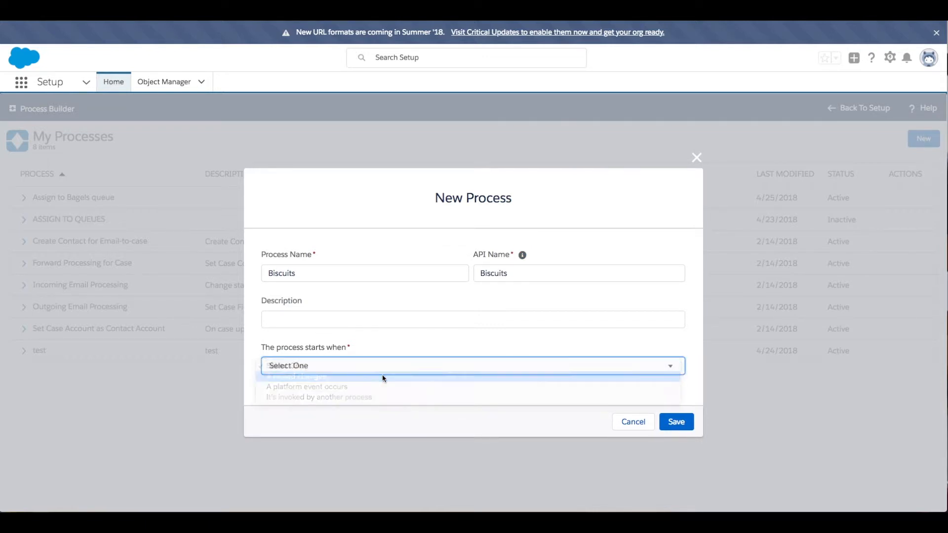
click(684, 424)
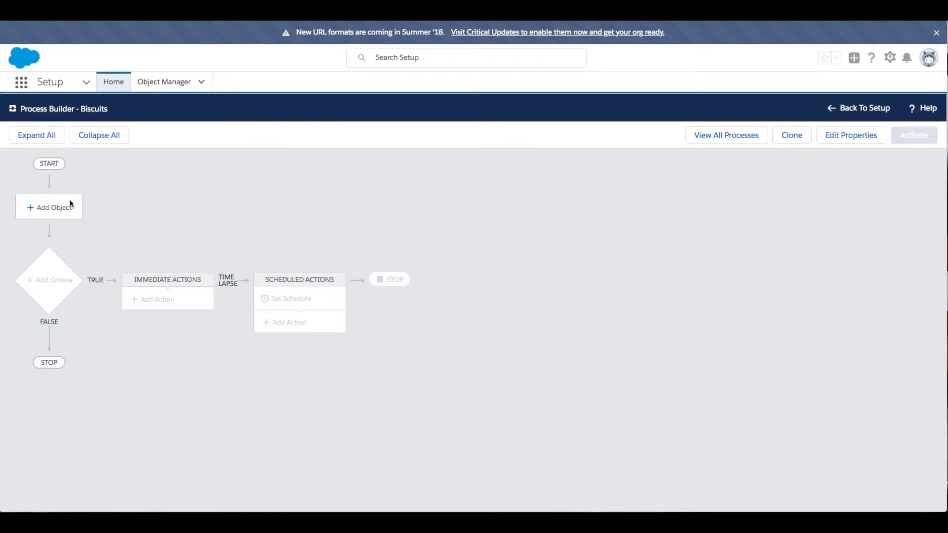
- Set Case as the process's object, starting only when a record is created, and save the trigger
click(32, 213)
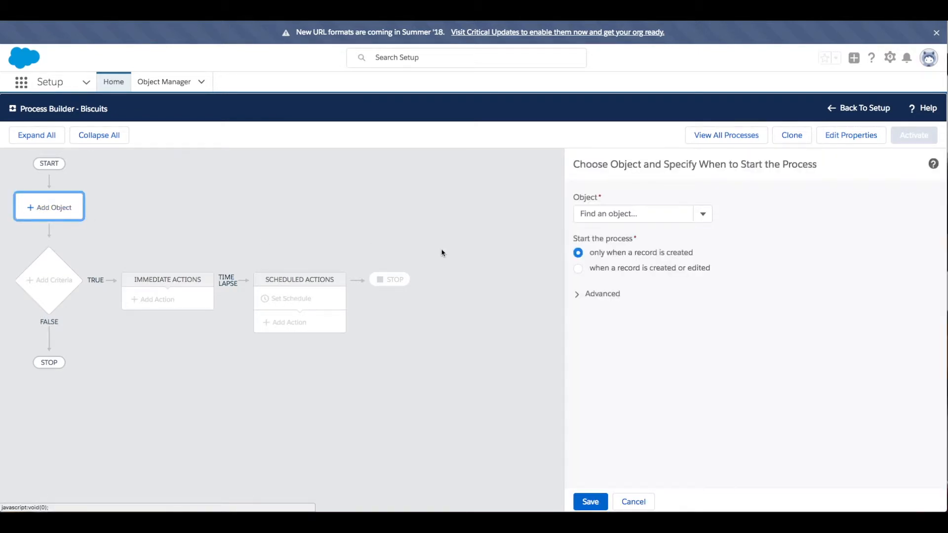
click(703, 217)
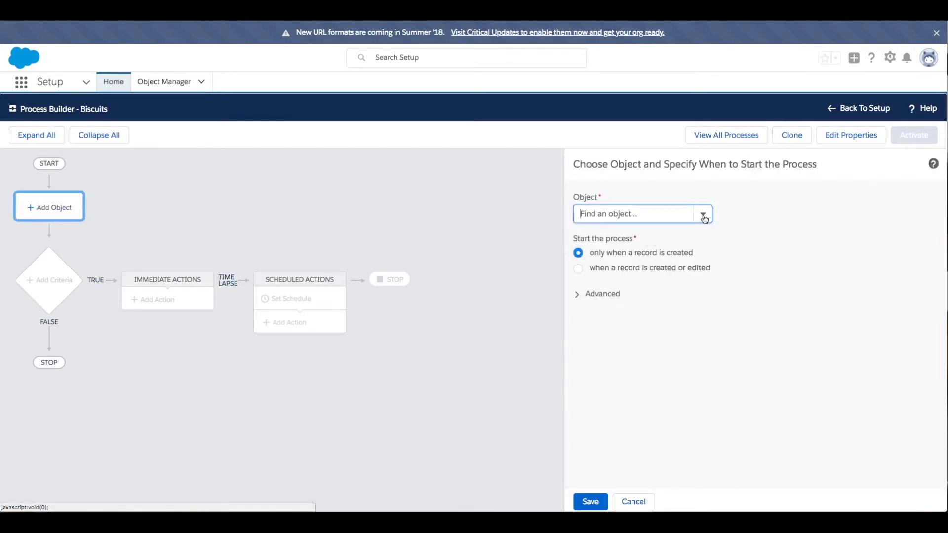
text(case)
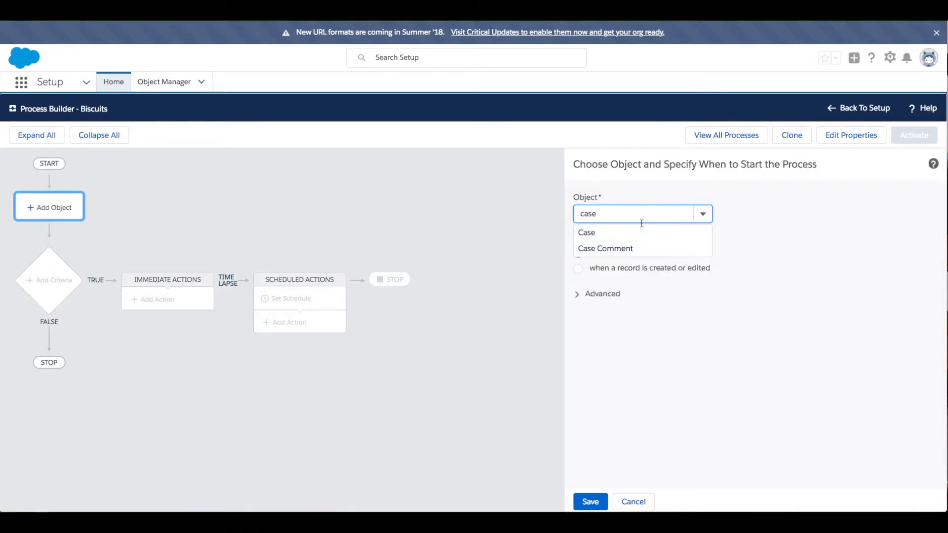
click(626, 235)
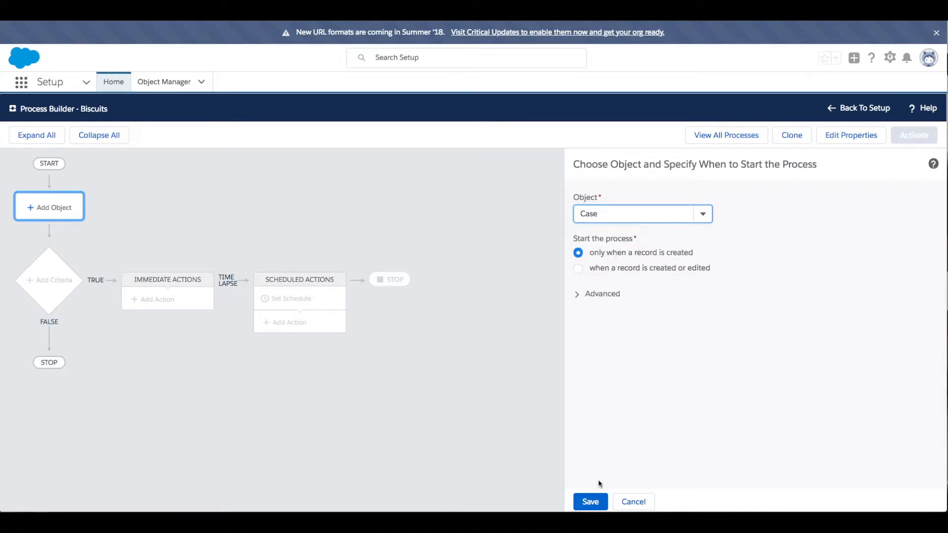
click(583, 504)
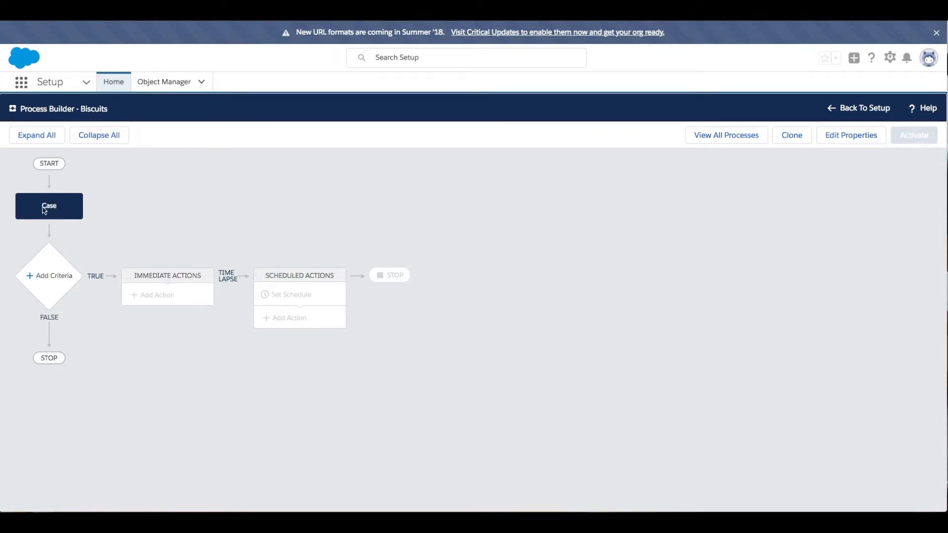
- Add a criteria node to the process and name it "Assign to Biscuits"
click(31, 281)
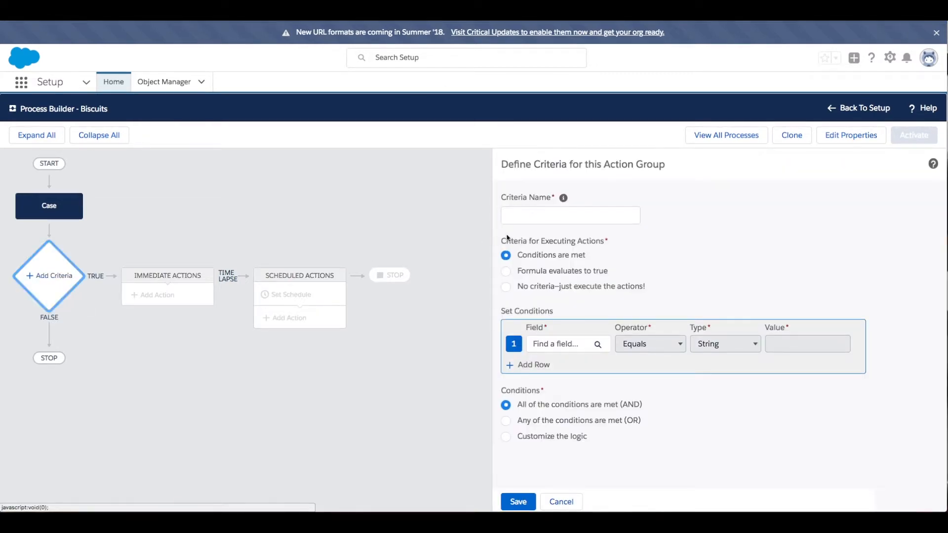
click(532, 218)
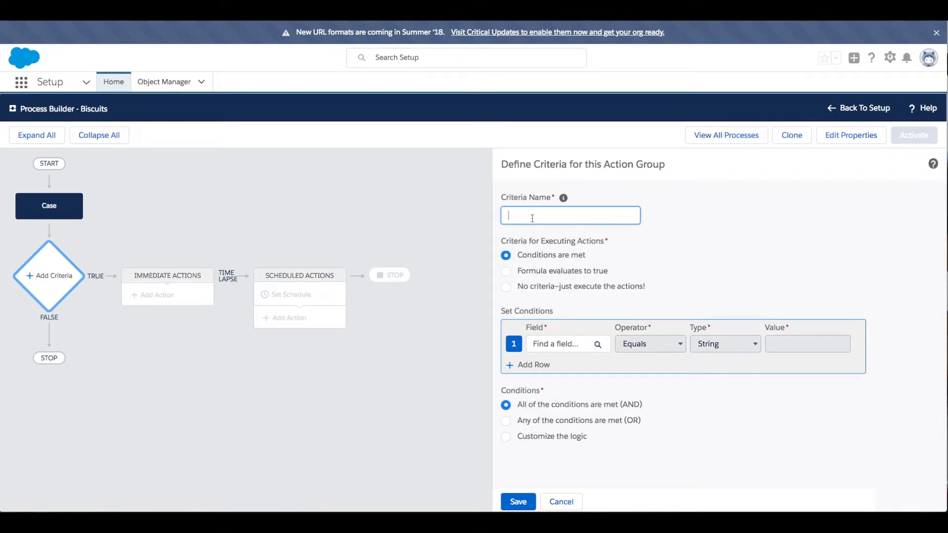
text(Assign to Biscuits)
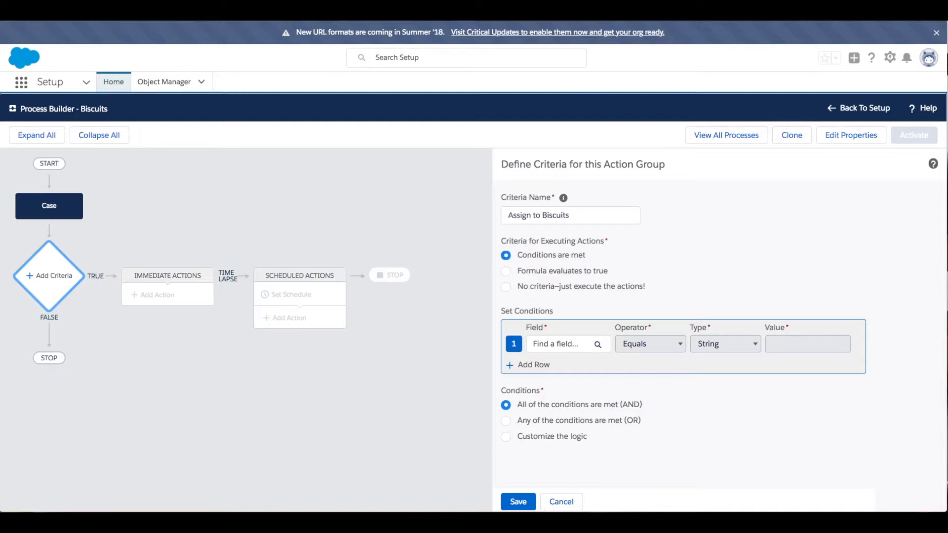
- Set the condition's field to the Case's own Record Type ID
click(553, 346)
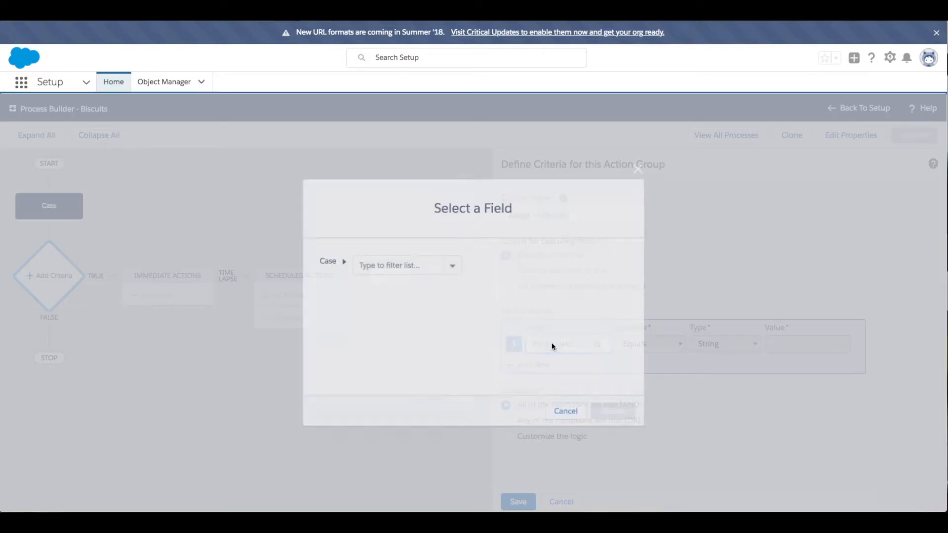
text(r)
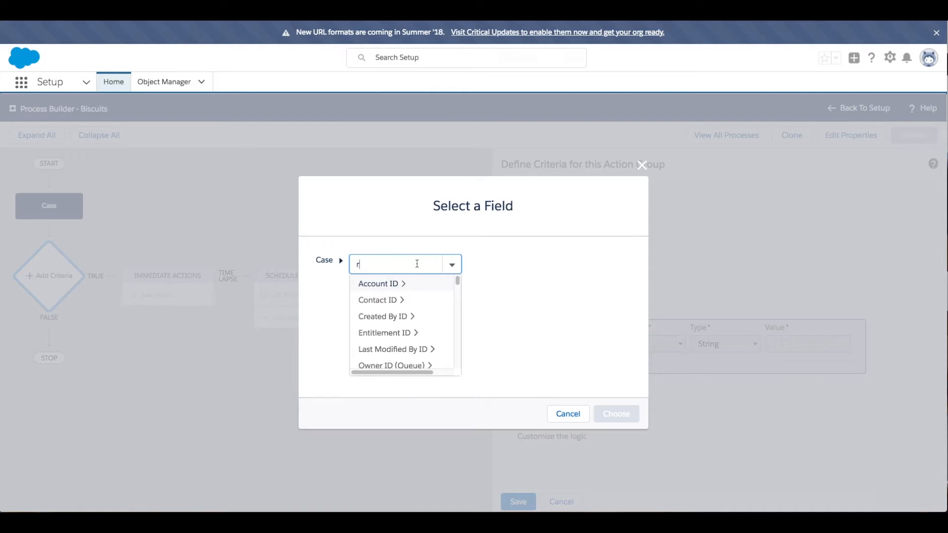
text(ecord)
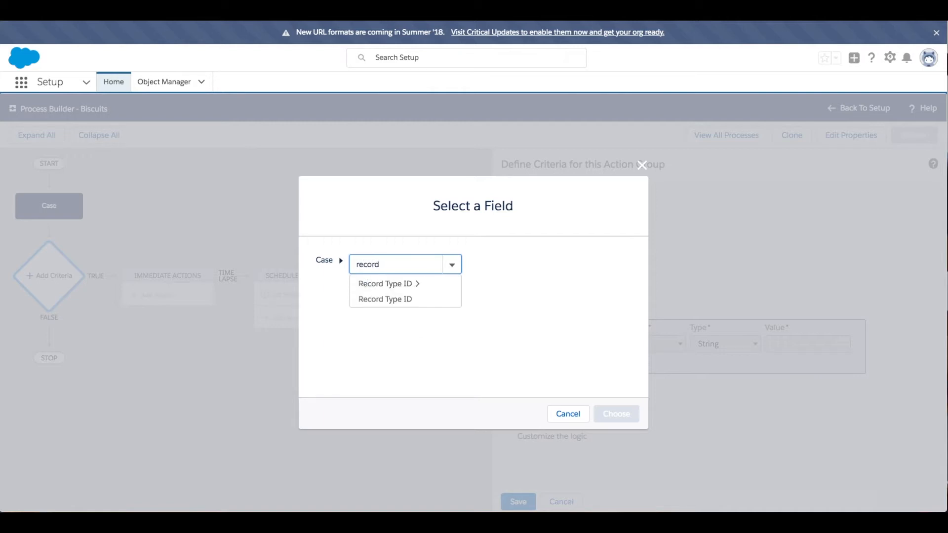
click(386, 299)
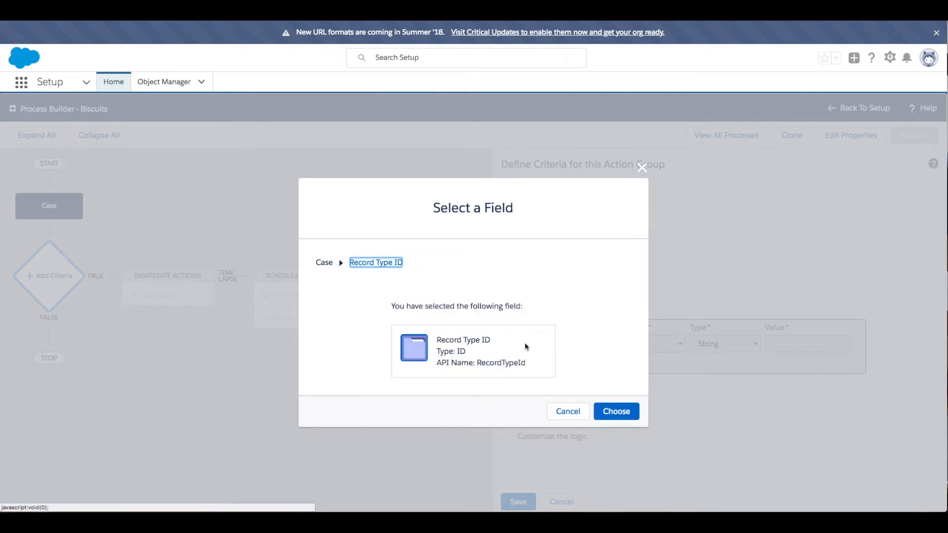
click(622, 417)
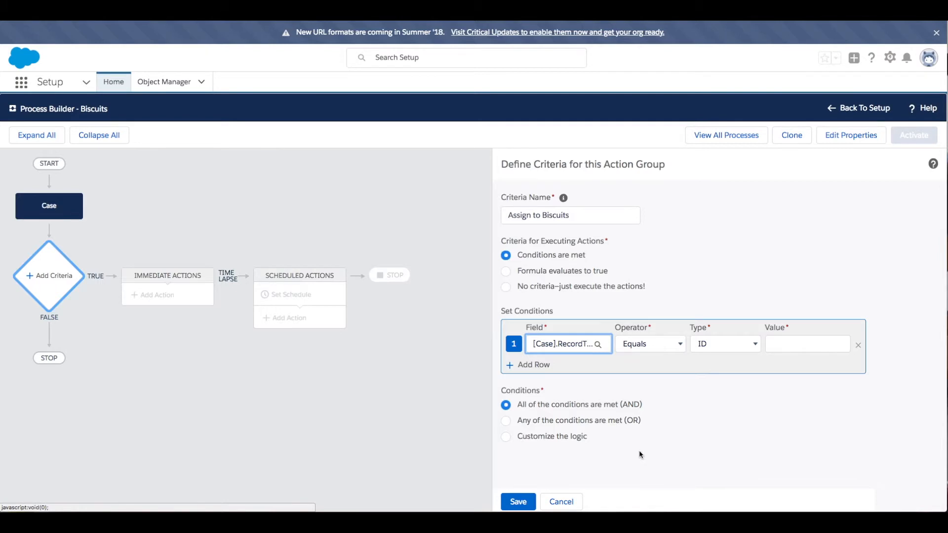
- Switch to the Admin Booster ID converter page, convert record type ID 0126A000000T3U2 to 18 characters and copy the result
click(538, 523)
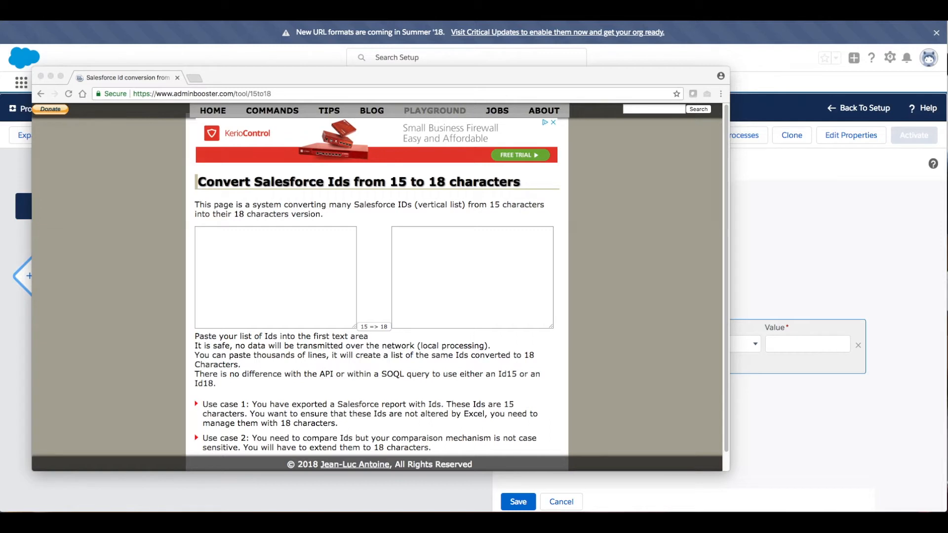
click(256, 249)
click(237, 240)
key(super+v)
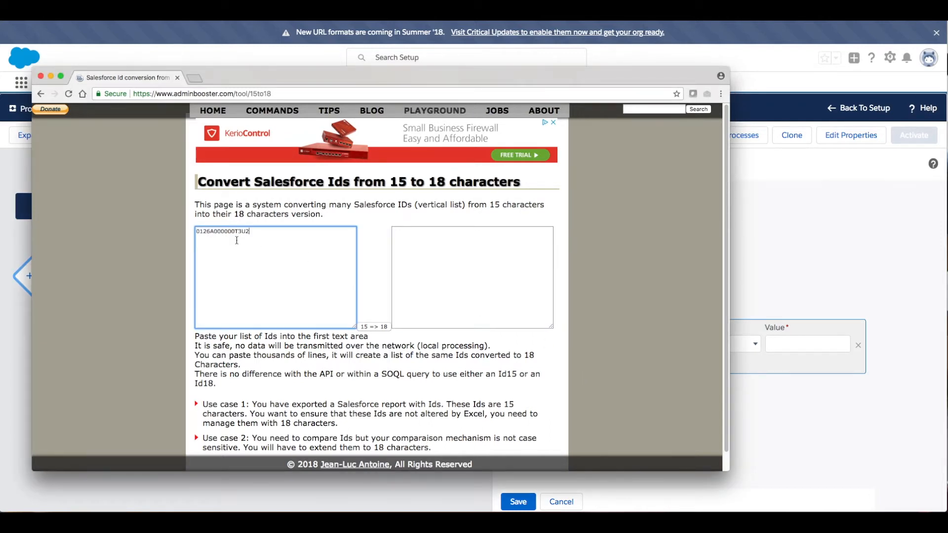
click(375, 328)
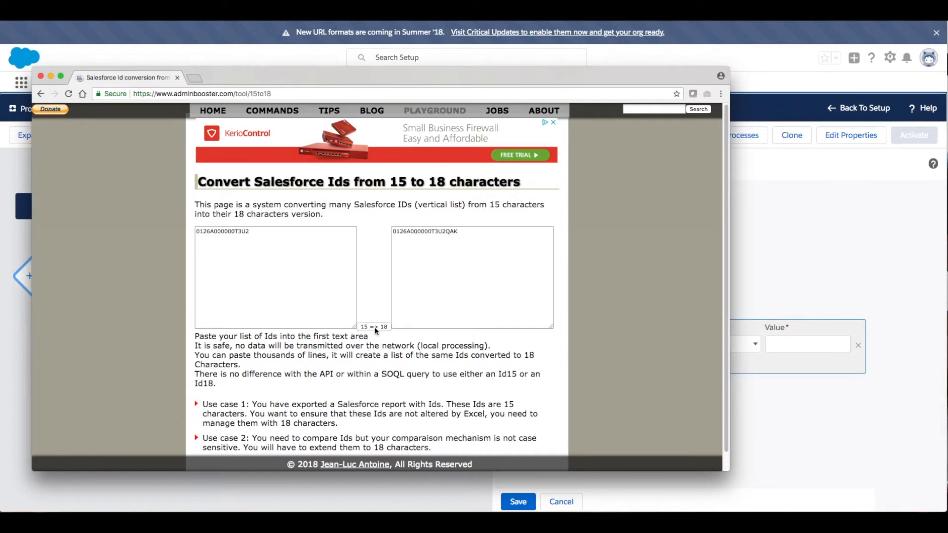
click(426, 276)
key(super+a)
key(super+c)
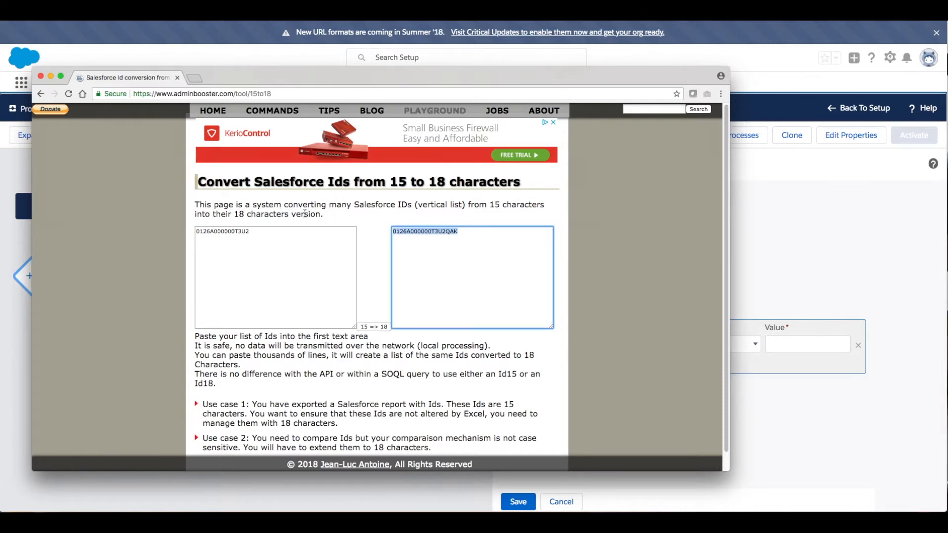
- Back in Process Builder, enter the converted ID 0126A000000T3U2QAK as the condition's value and save the criteria
click(817, 368)
click(806, 349)
key(super+v)
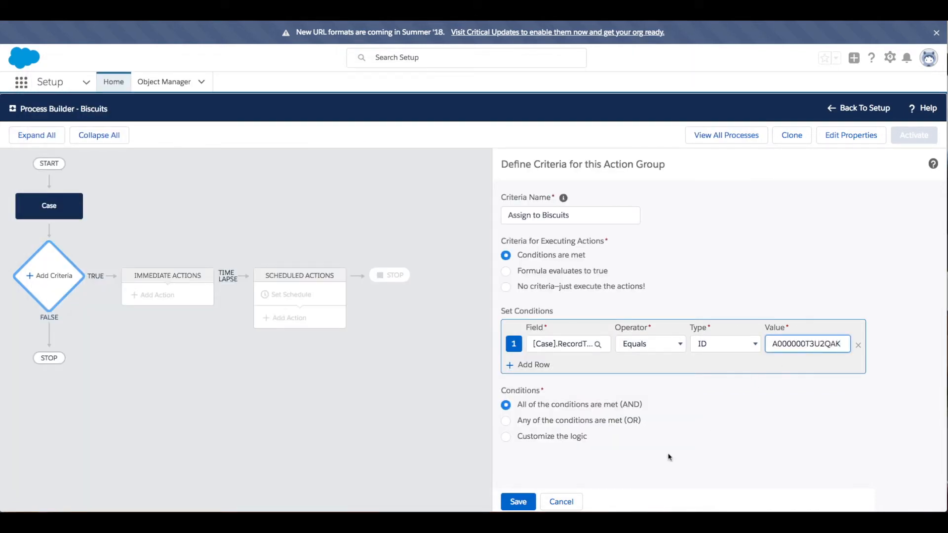
click(526, 503)
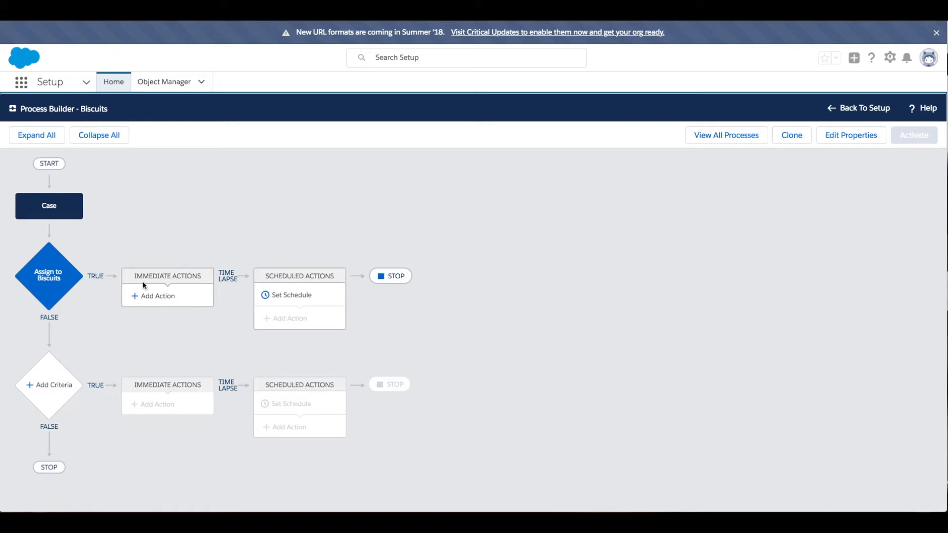
- Add an immediate Update Records action named Biscuits for the Case record that started the process
click(148, 298)
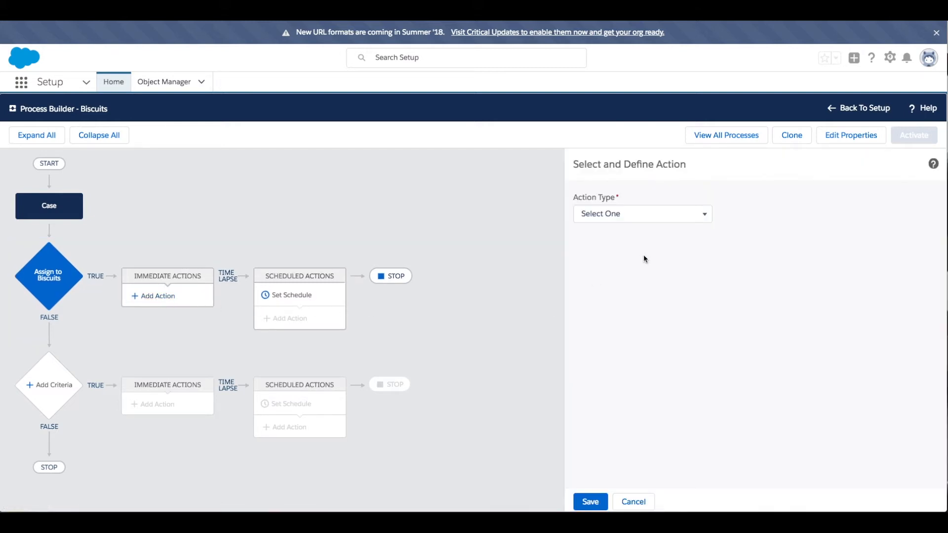
click(676, 220)
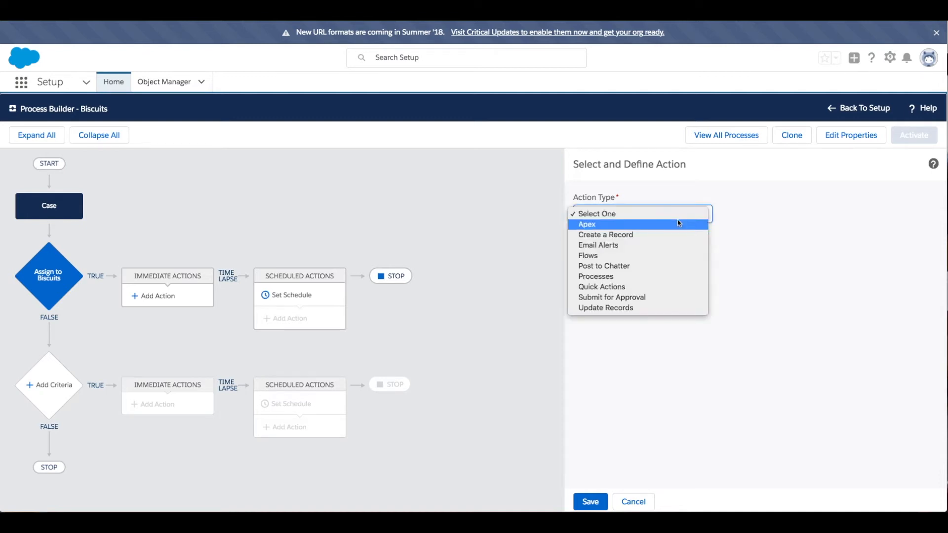
click(658, 307)
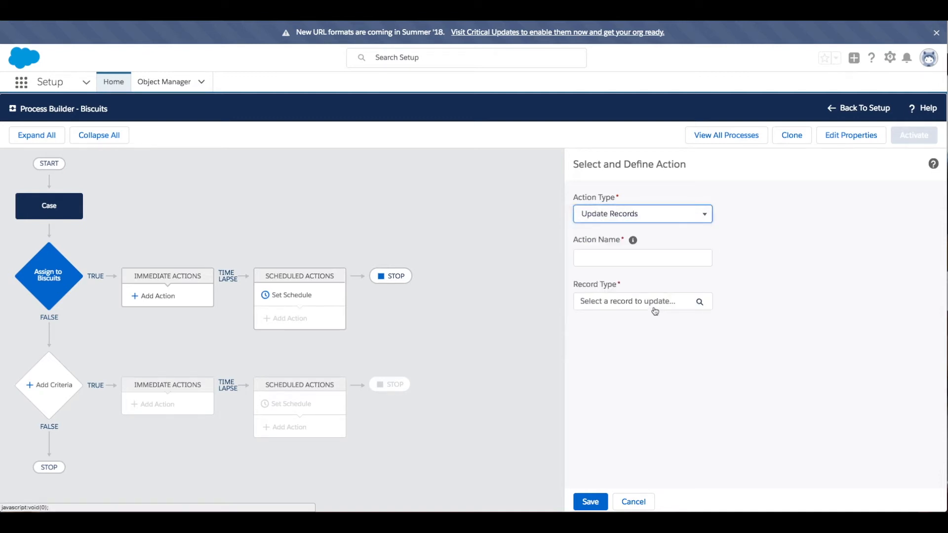
click(627, 258)
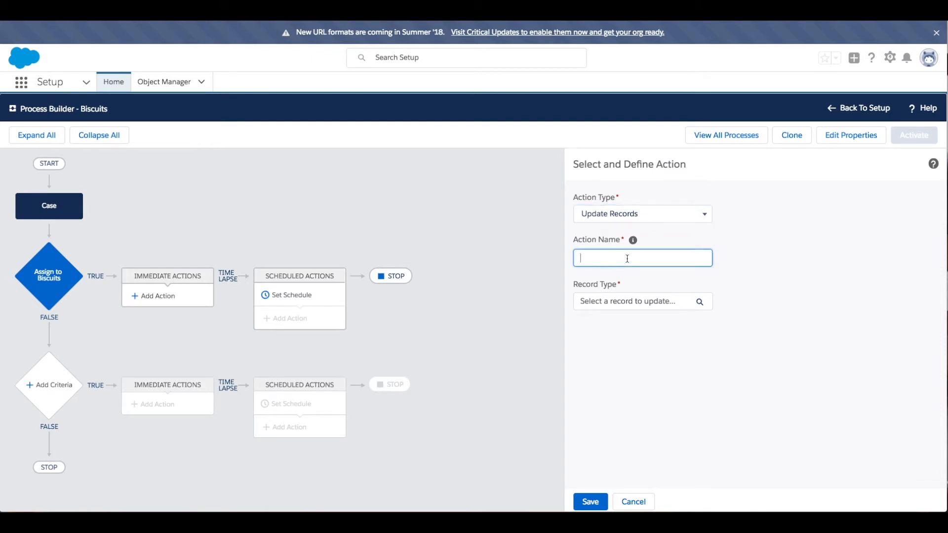
text(Biscuits)
click(677, 306)
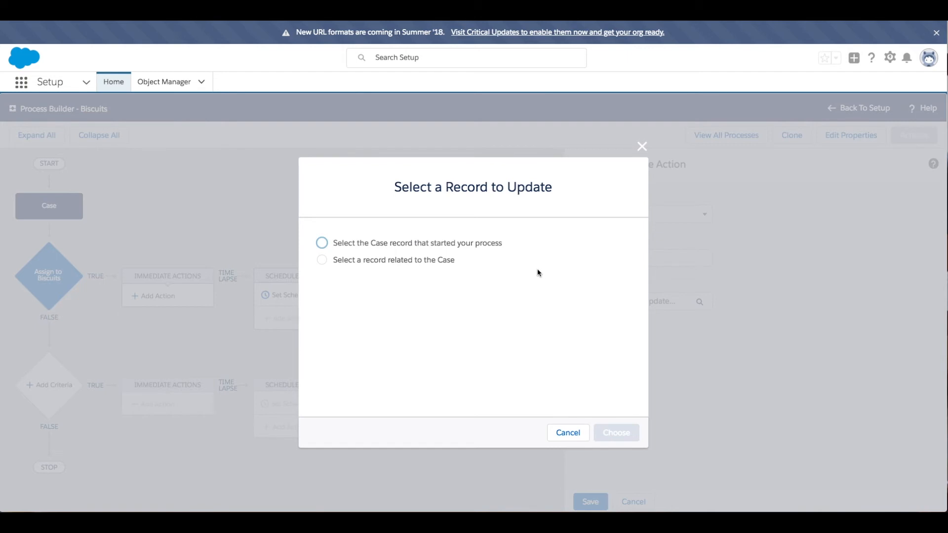
click(324, 243)
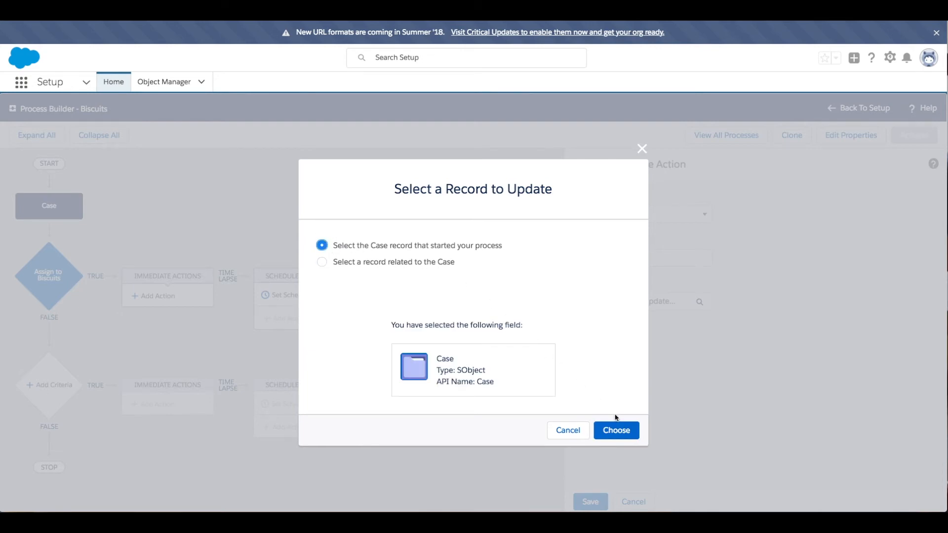
click(620, 432)
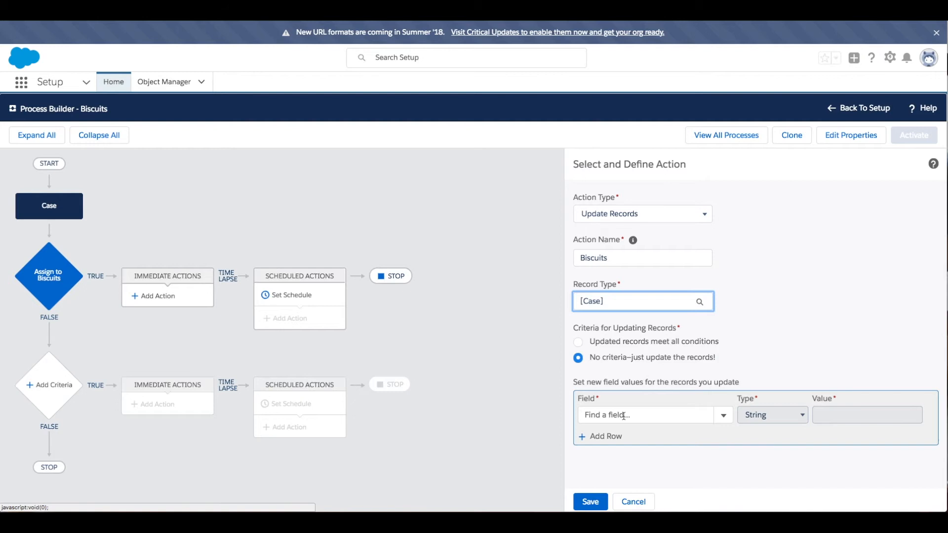
click(623, 414)
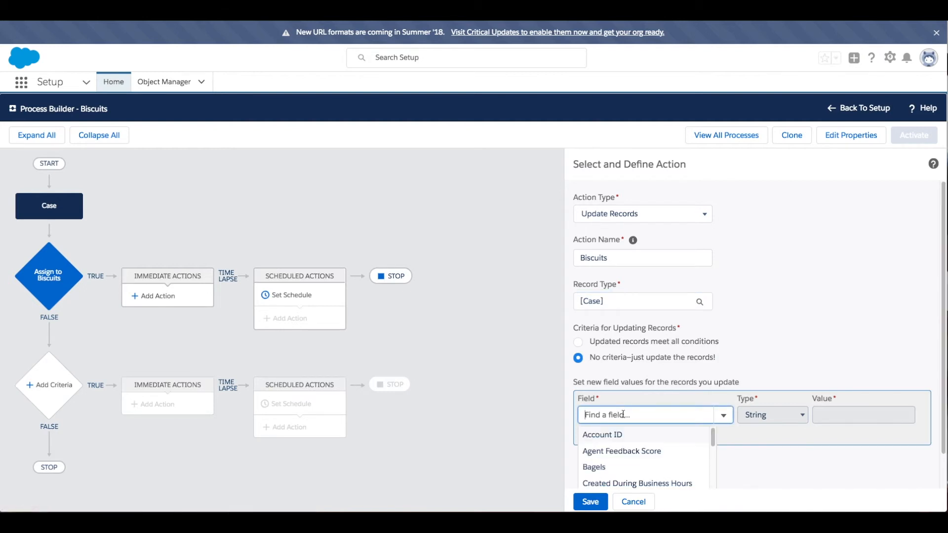
text(queu)
key(BackSpace)
key(BackSpace)
key(BackSpace)
key(BackSpace)
scroll(645, 432, down, 4)
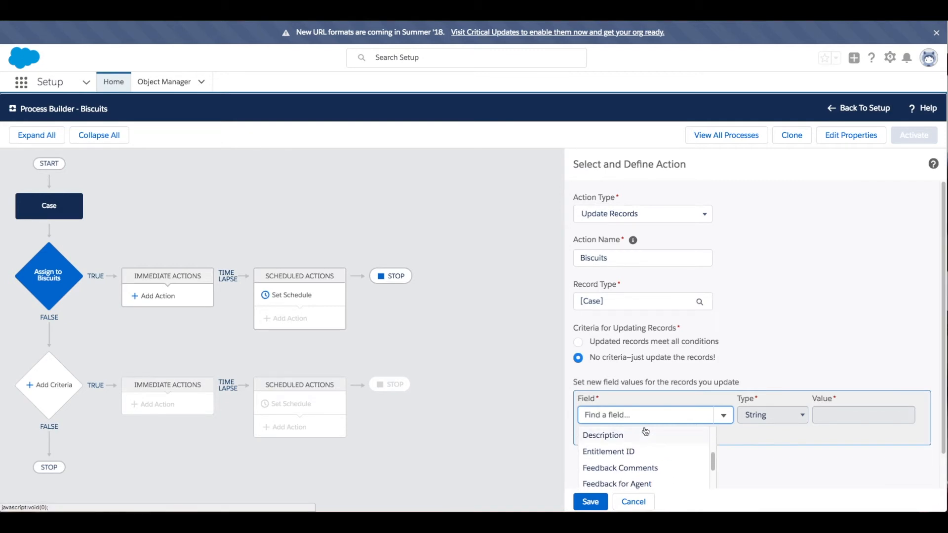
scroll(644, 432, up, 2)
scroll(645, 432, up, 3)
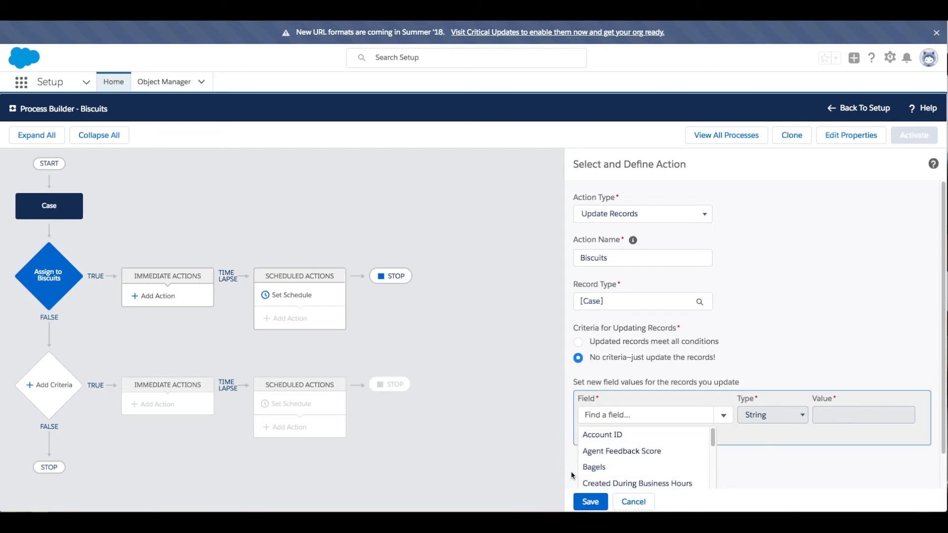
- Search the action's updatable fields for "owner" and choose Owner ID
click(608, 418)
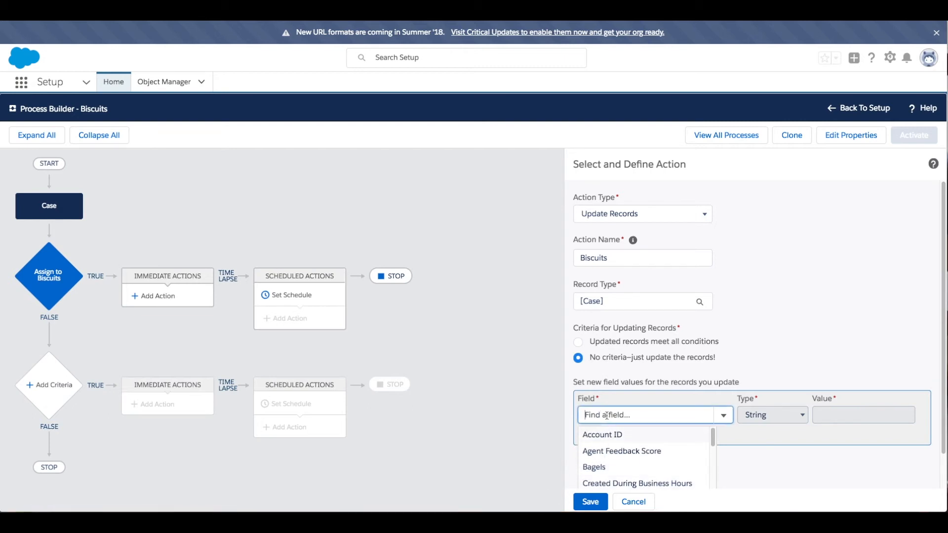
text(owner)
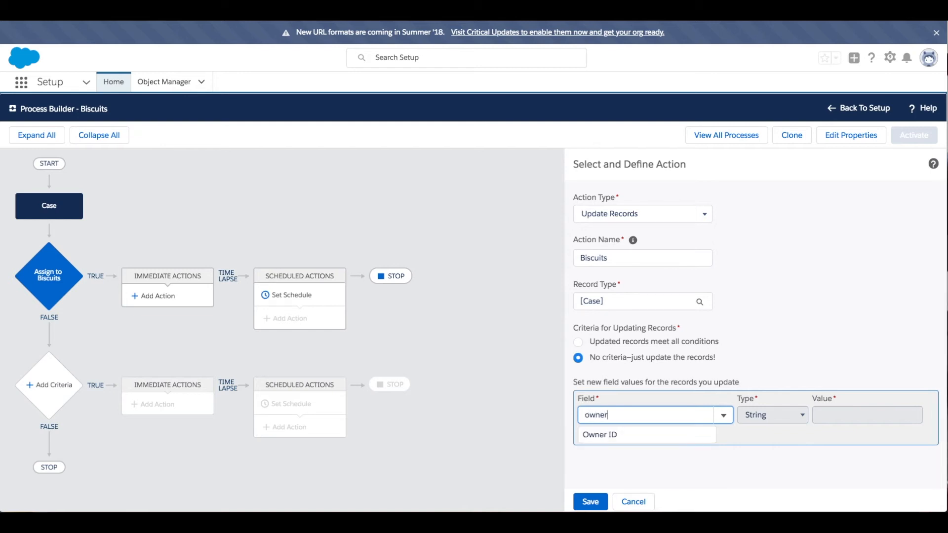
click(607, 436)
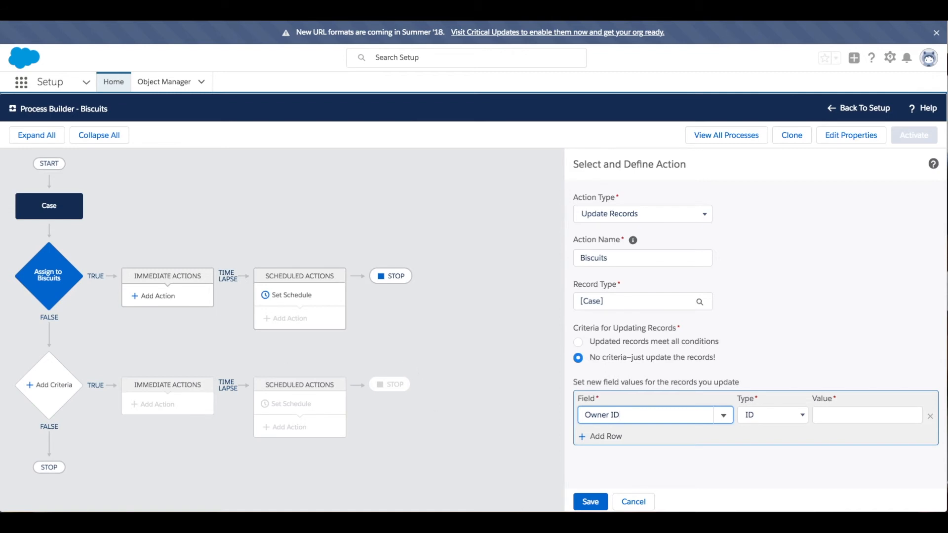
- Switch to the Admin Booster converter, replace the old ID with queue ID 00G6A000002287u, convert it to 18 characters and copy the result
key(super+Tab)
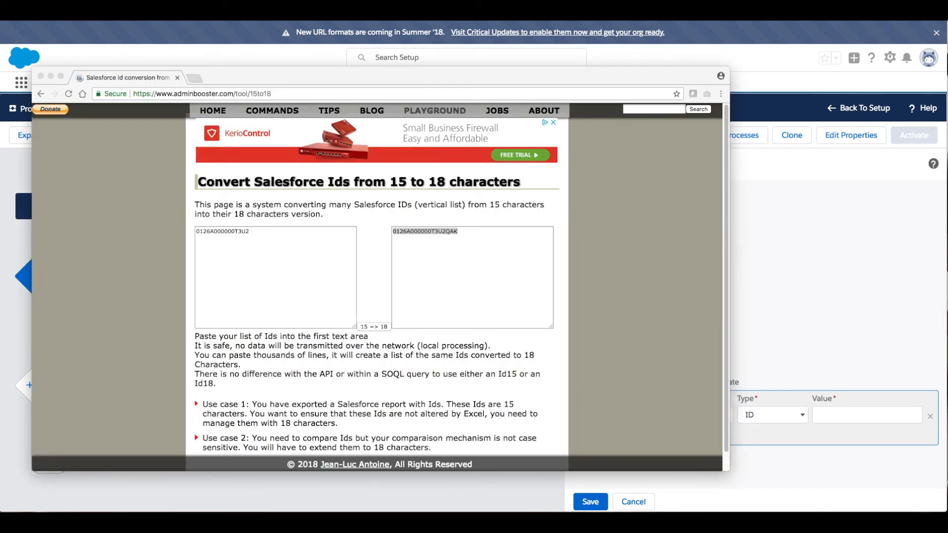
click(297, 230)
drag(281, 232, 97, 213)
text(00G6A000002287u)
click(370, 327)
drag(466, 243, 339, 212)
key(super+c)
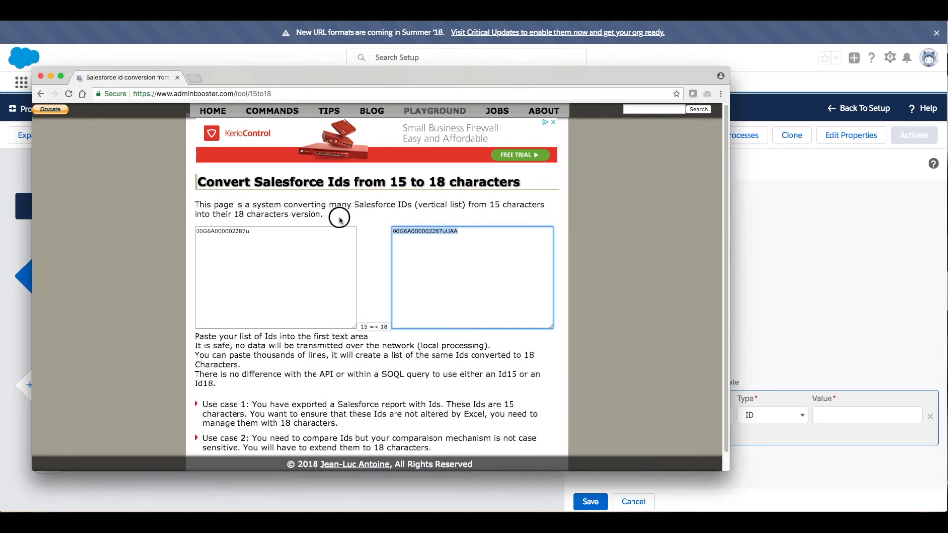
- Back in Process Builder, set the Owner ID value to 00G6A000002287uUAA and save the action
click(838, 415)
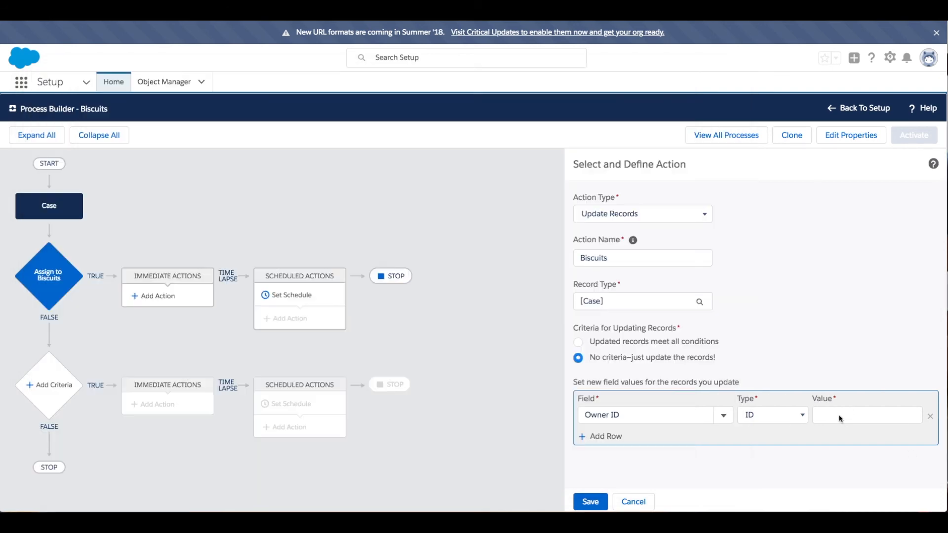
key(super+v)
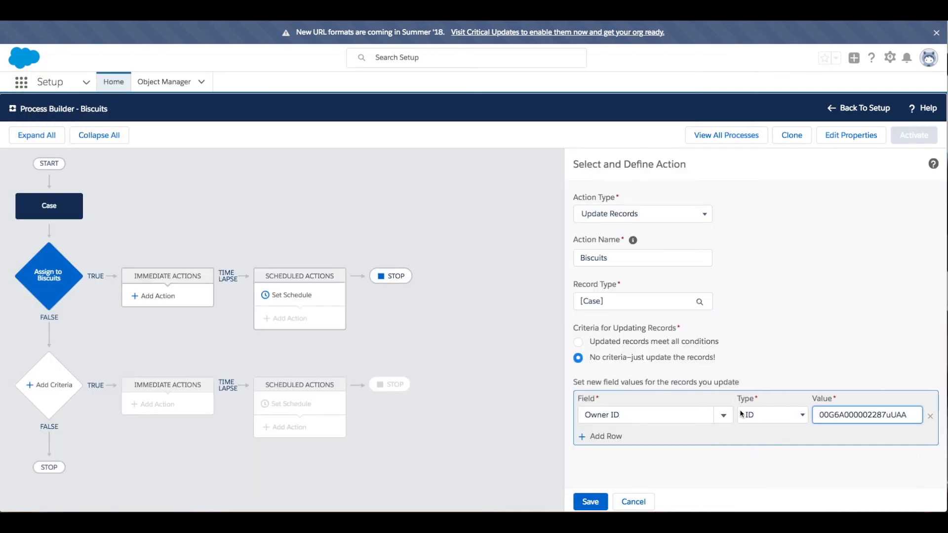
click(591, 502)
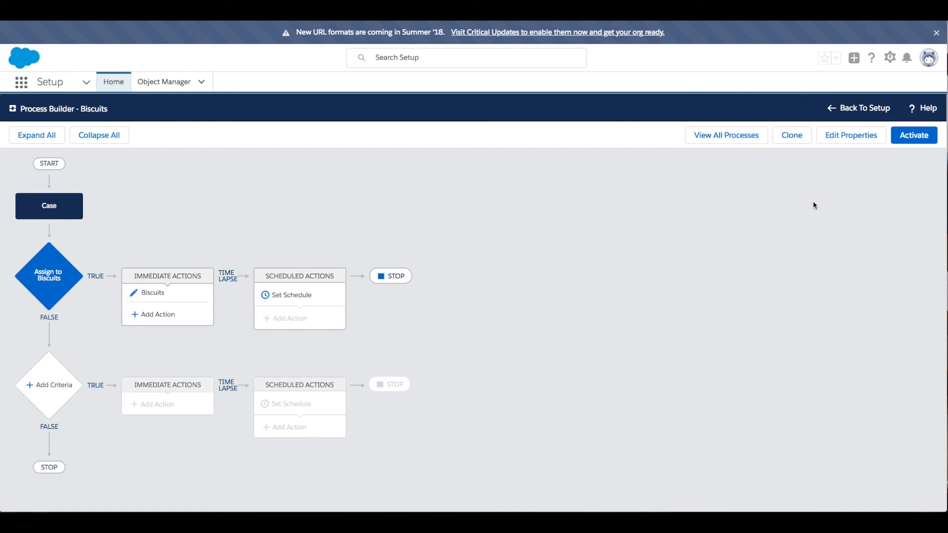
- Activate the Biscuits process and confirm the activation
click(914, 141)
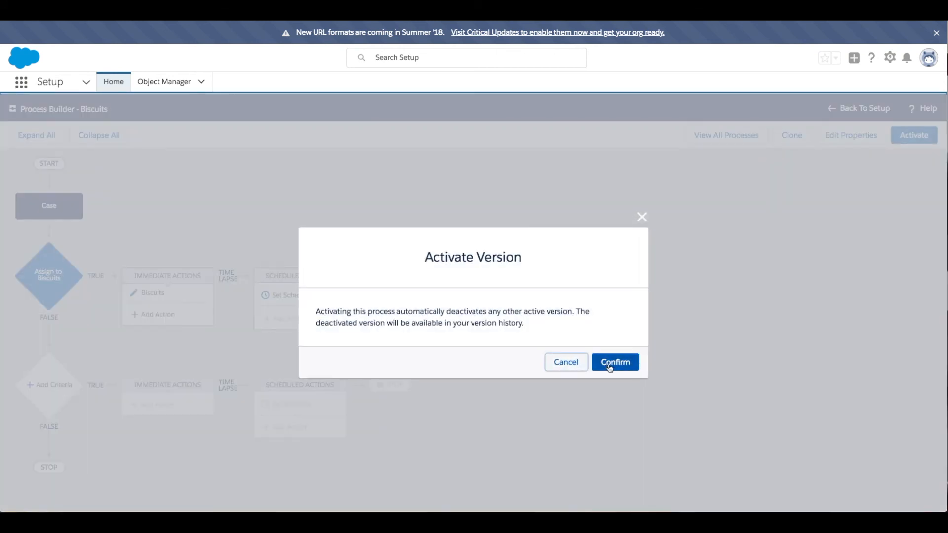
click(611, 364)
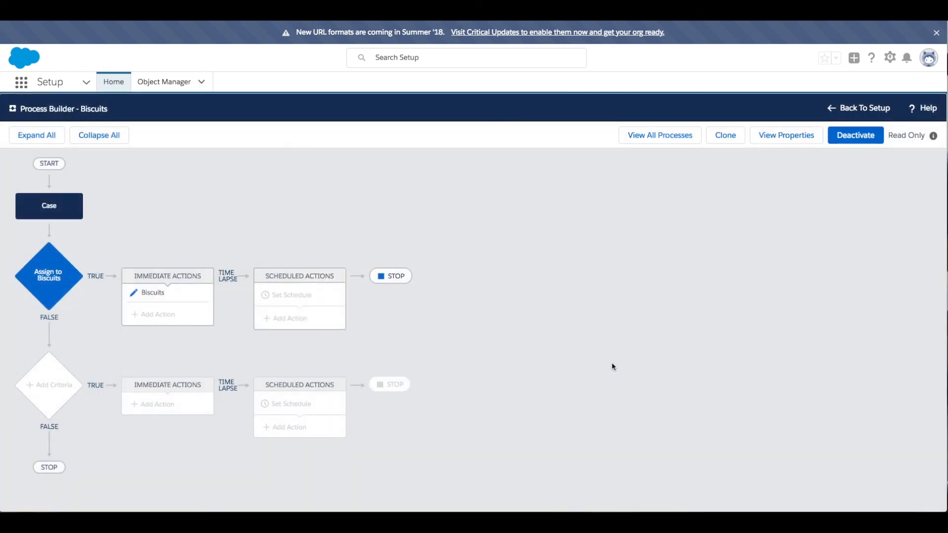